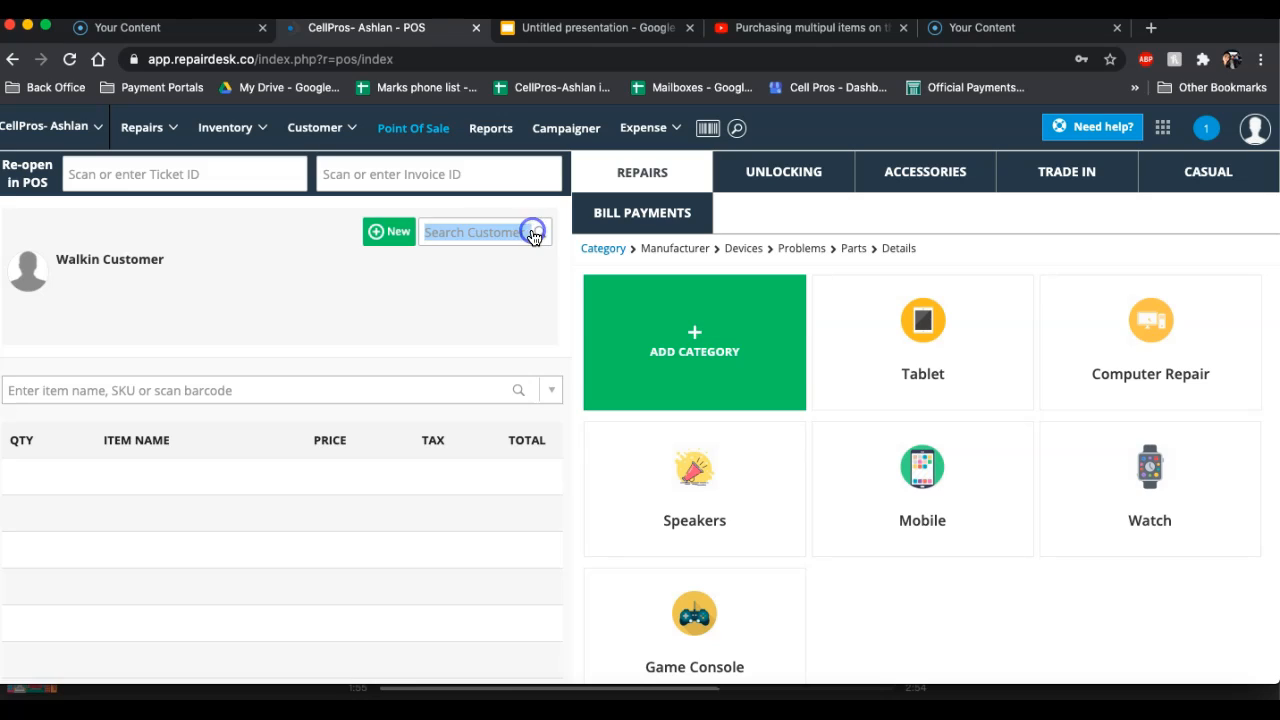
Look up the existing customer by phone number and attach their record to the sale
{"action": "left_click", "coordinate": [469, 234]}
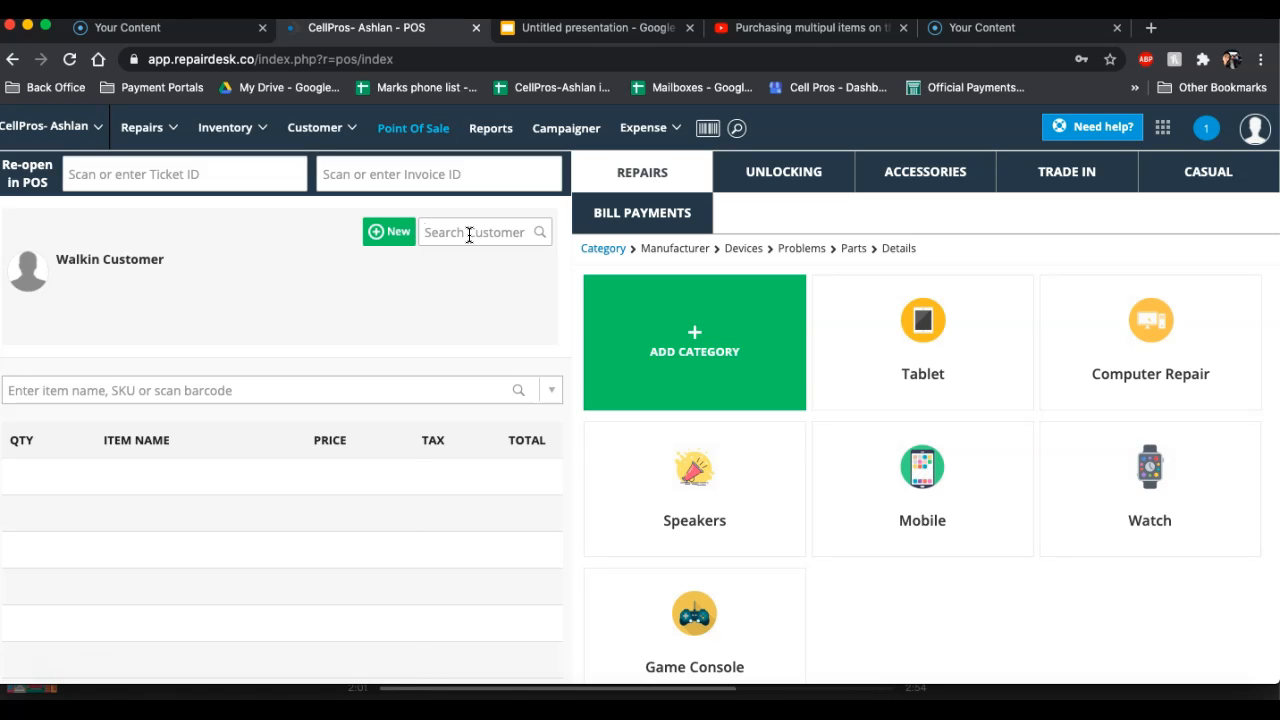
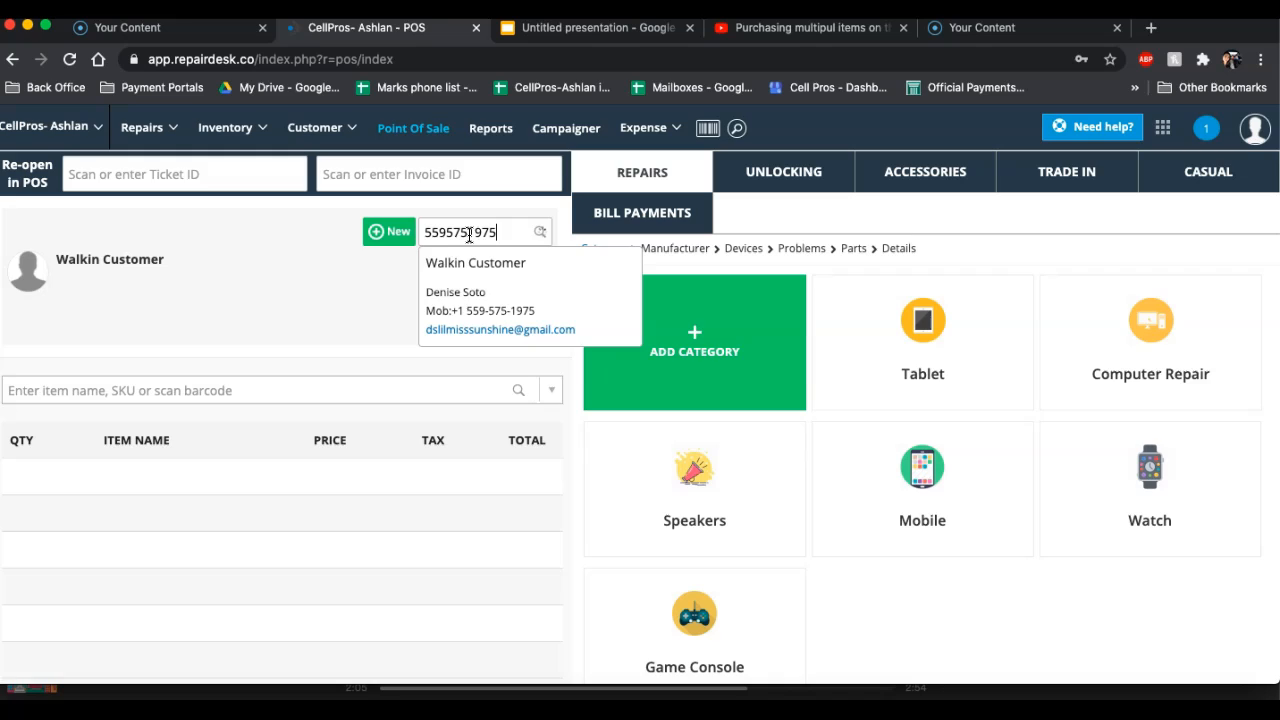
{"action": "left_click", "coordinate": [485, 297]}
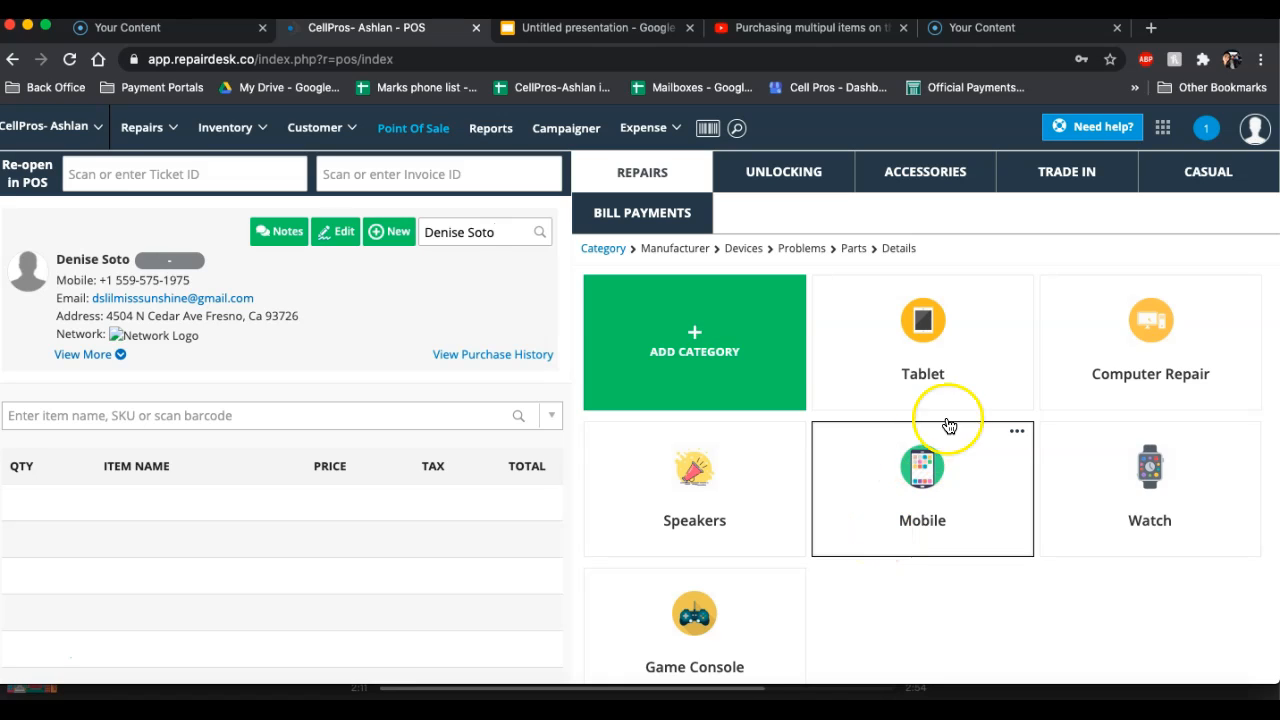
Set up a tablet repair for an Apple iPad Air 1 with the Battery Replacement problem and proceed to parts
{"action": "left_click", "coordinate": [947, 350]}
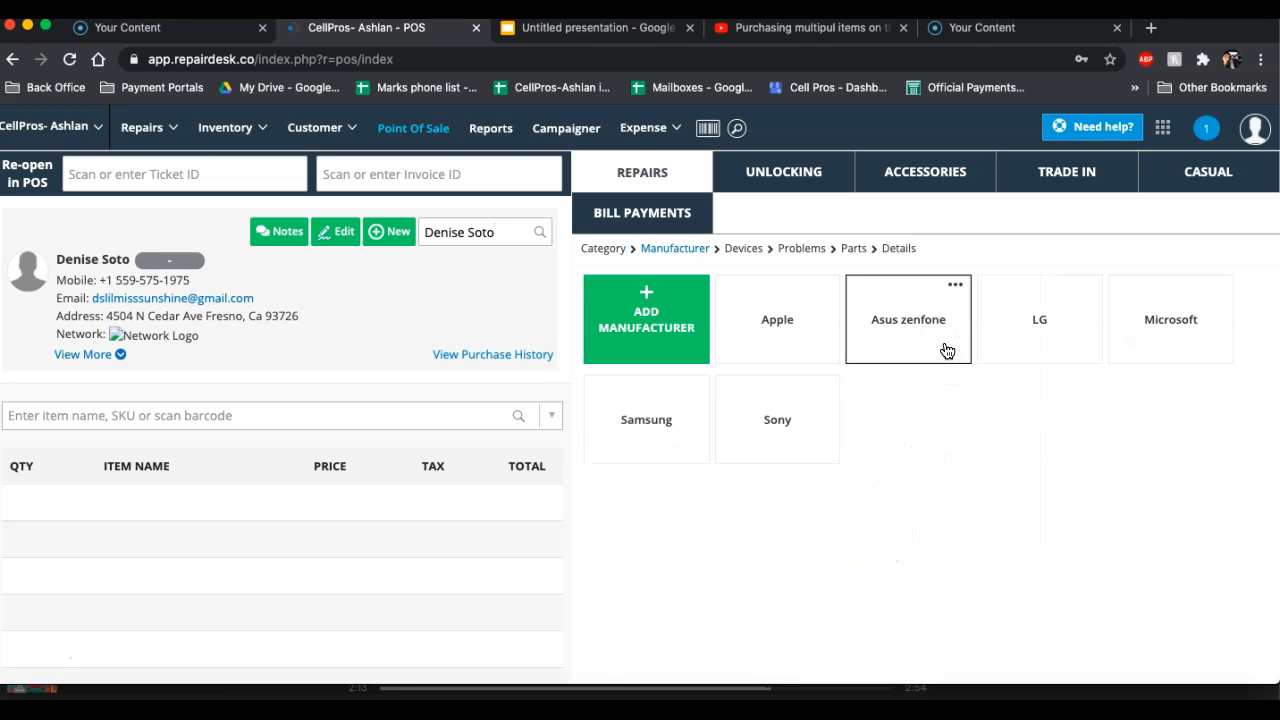
{"action": "left_click", "coordinate": [817, 343]}
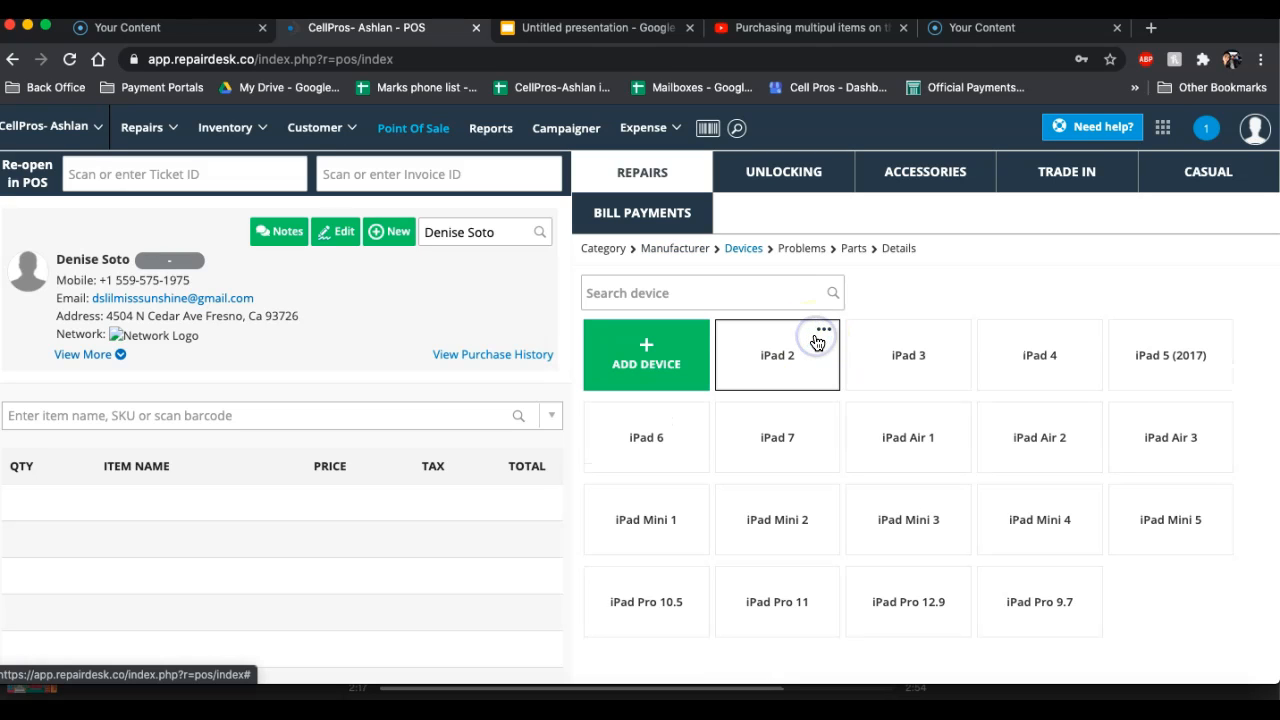
{"action": "left_click", "coordinate": [927, 461]}
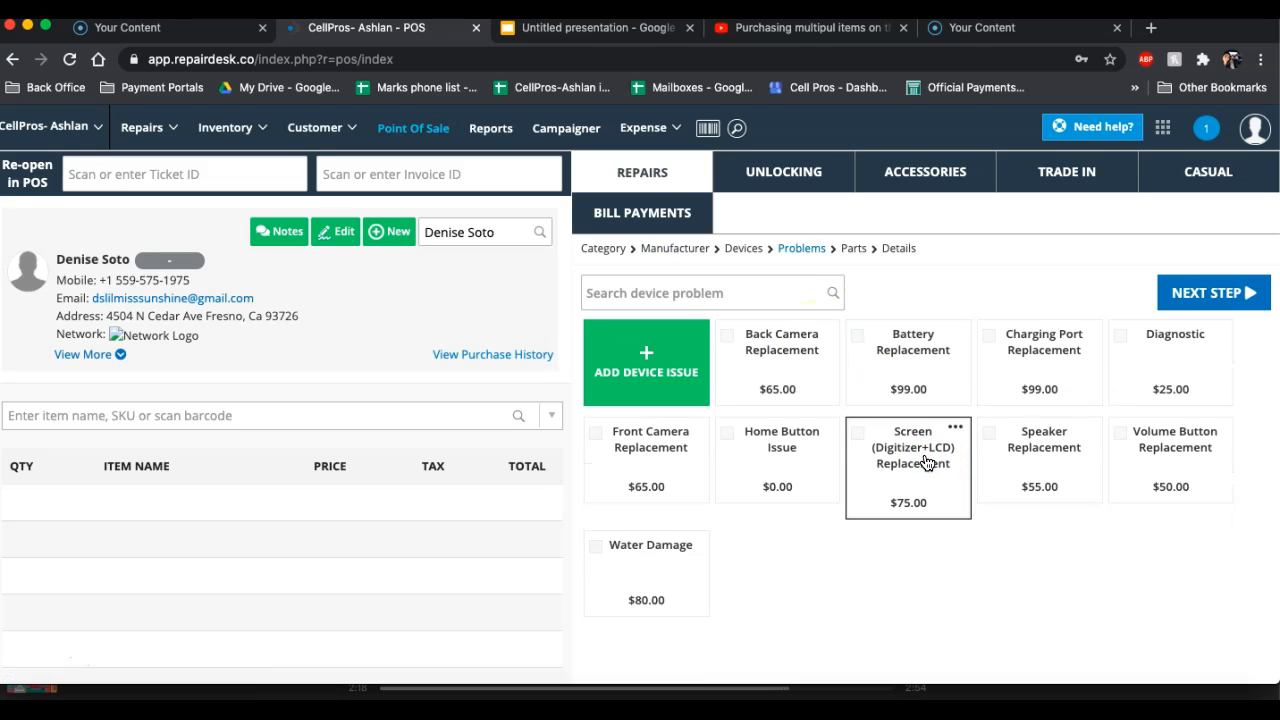
{"action": "left_click", "coordinate": [911, 357]}
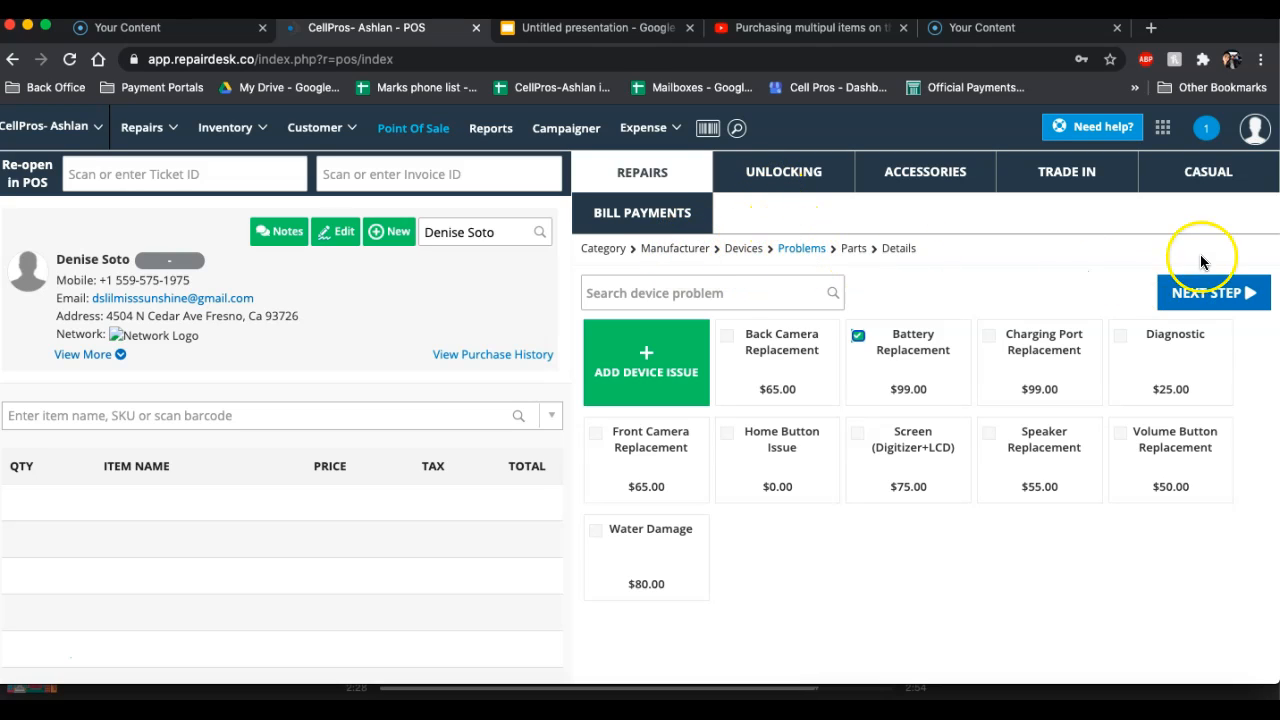
{"action": "left_click", "coordinate": [1224, 298]}
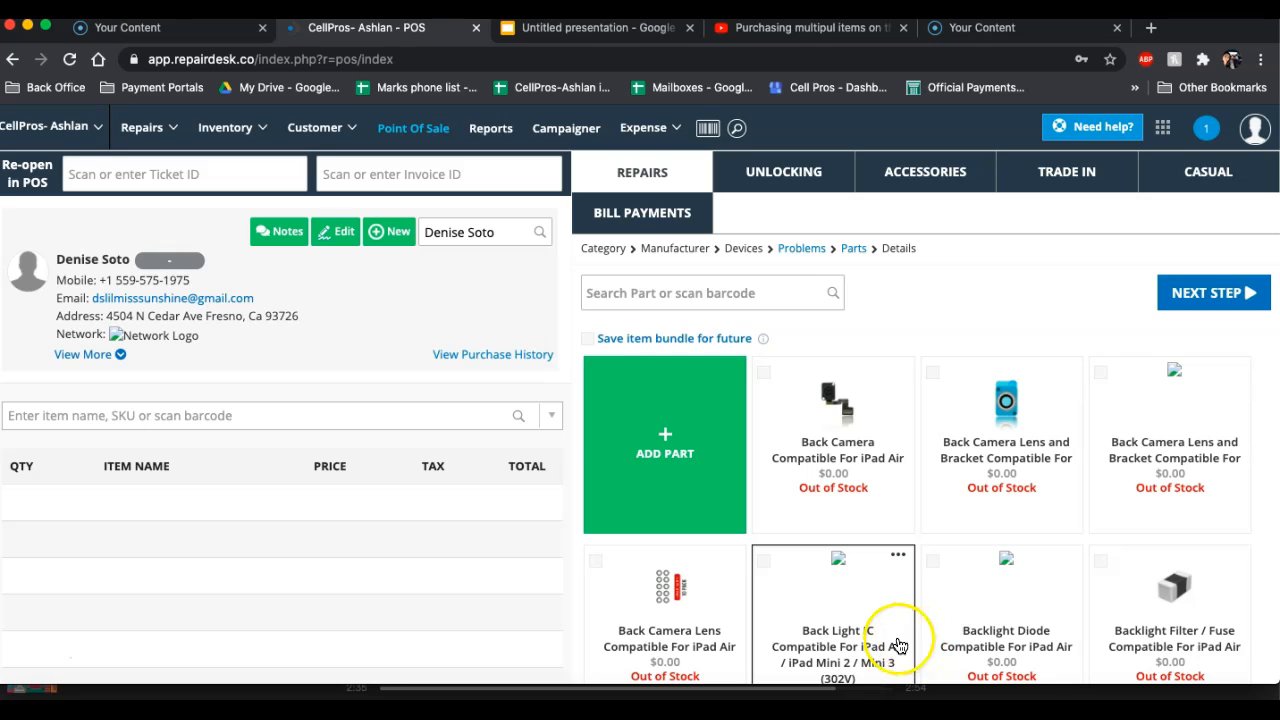
Search parts for "battery", choose the iPad Air replacement battery, save the item bundle for future use, and continue to the repair details
{"action": "left_click", "coordinate": [773, 295]}
{"action": "type", "text": "batter"}
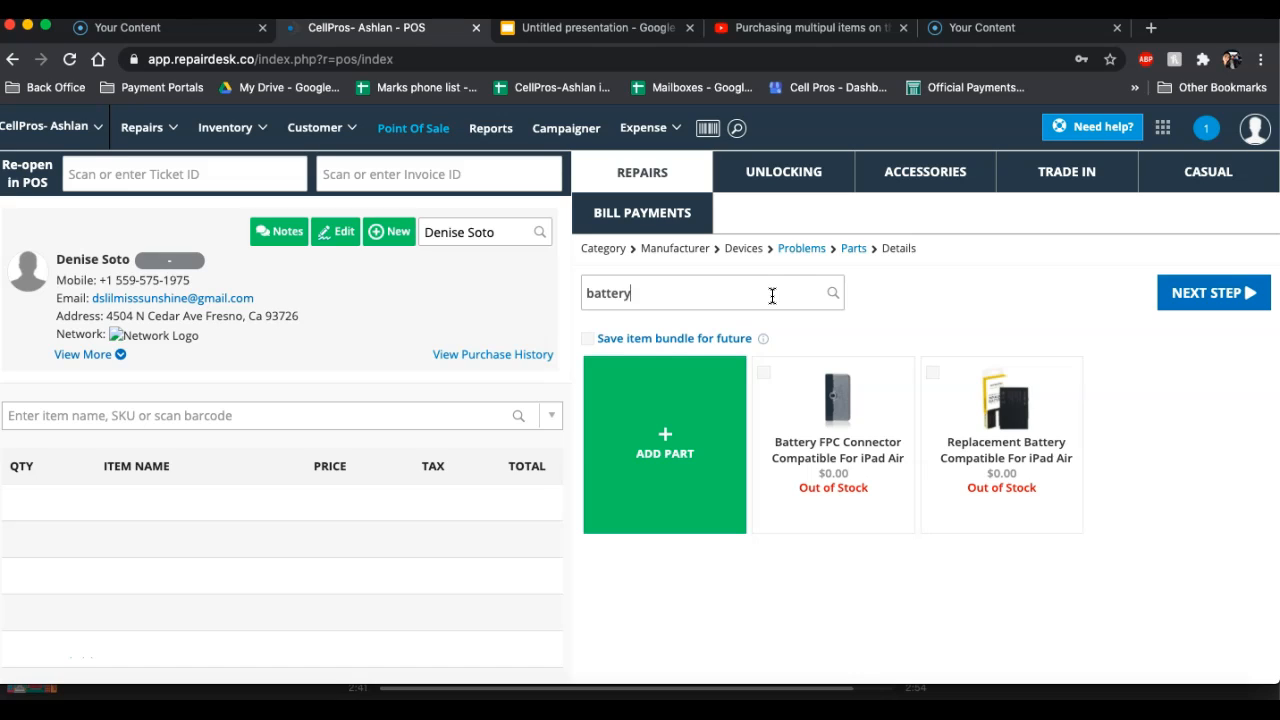
{"action": "type", "text": "y"}
{"action": "left_click", "coordinate": [589, 340]}
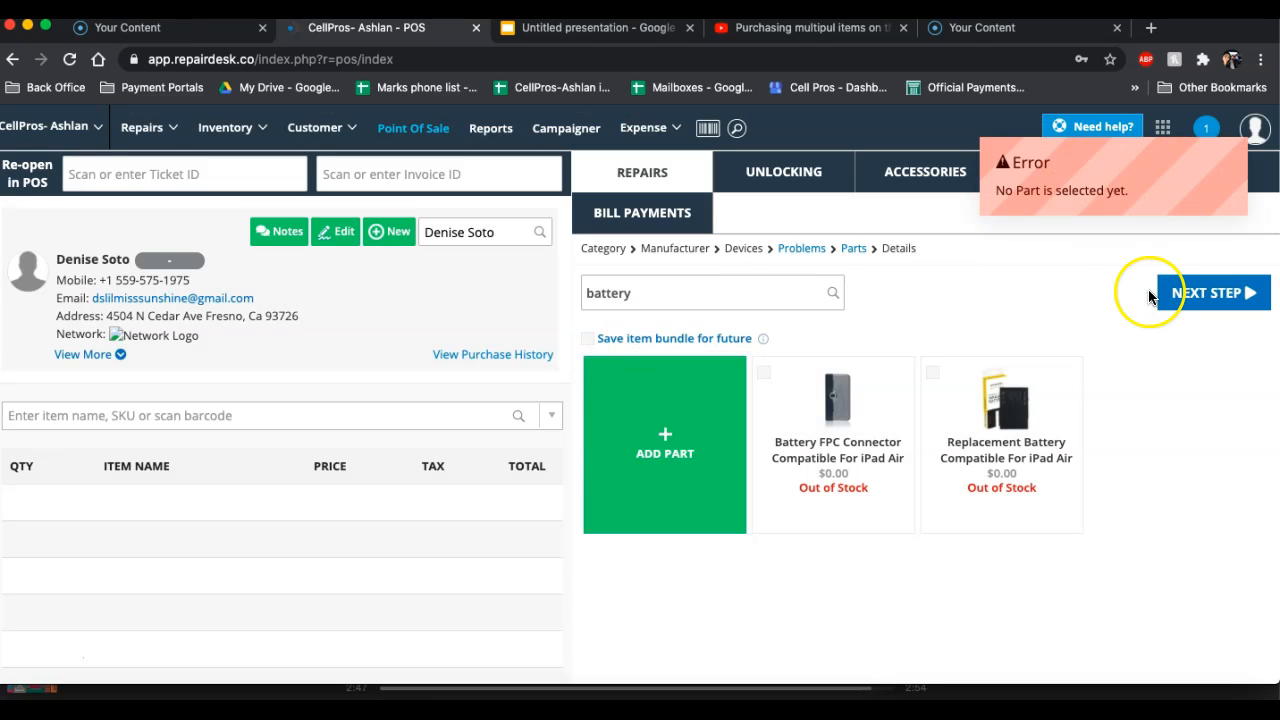
{"action": "left_click", "coordinate": [1025, 405]}
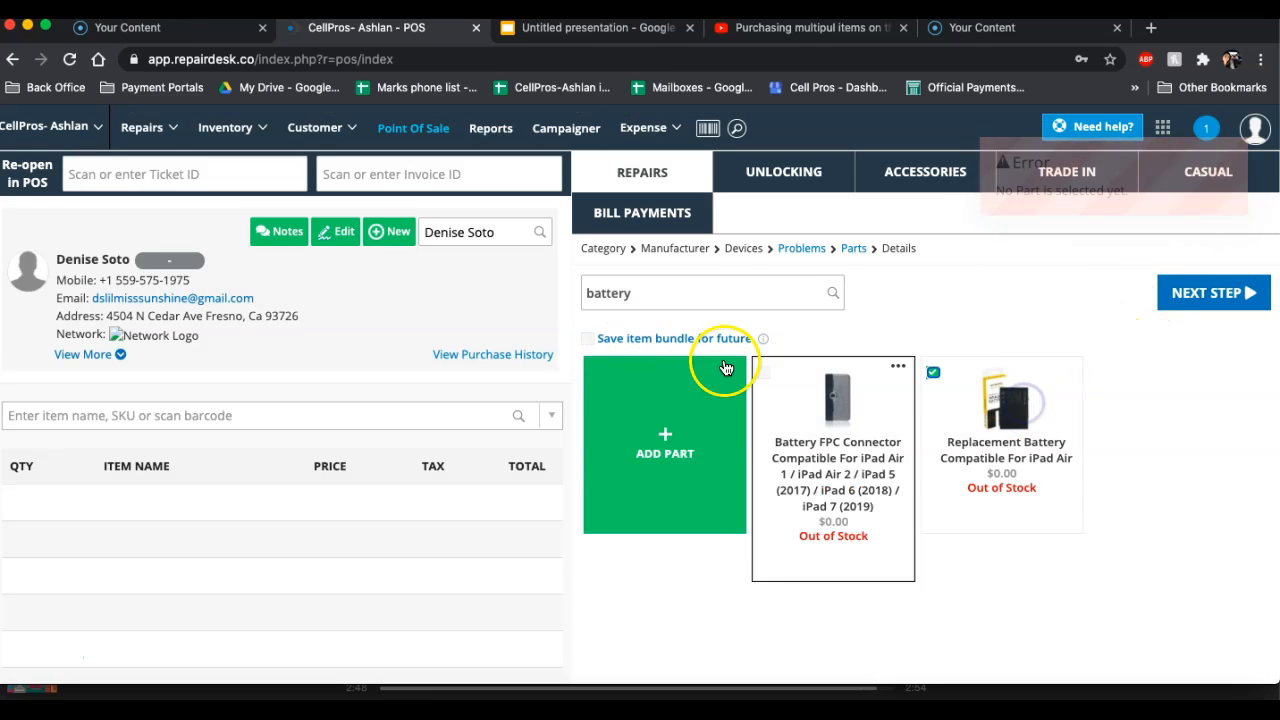
{"action": "left_click", "coordinate": [589, 339]}
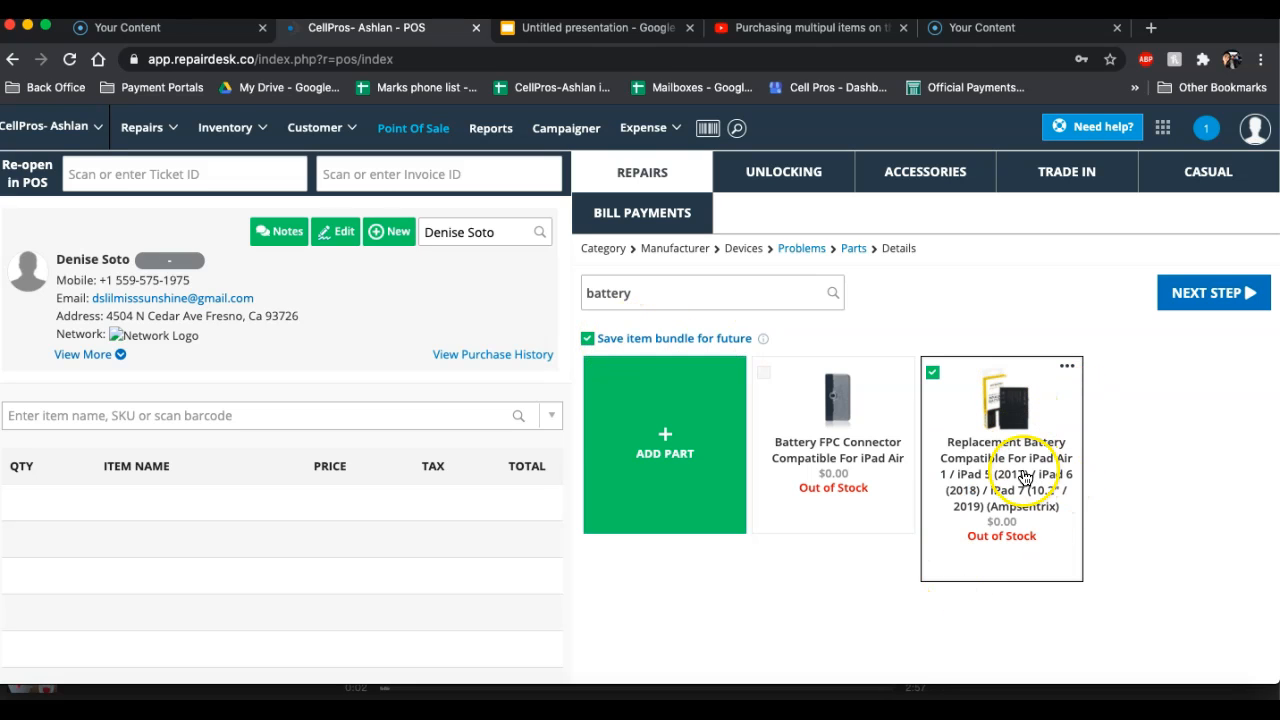
{"action": "left_click", "coordinate": [1222, 303]}
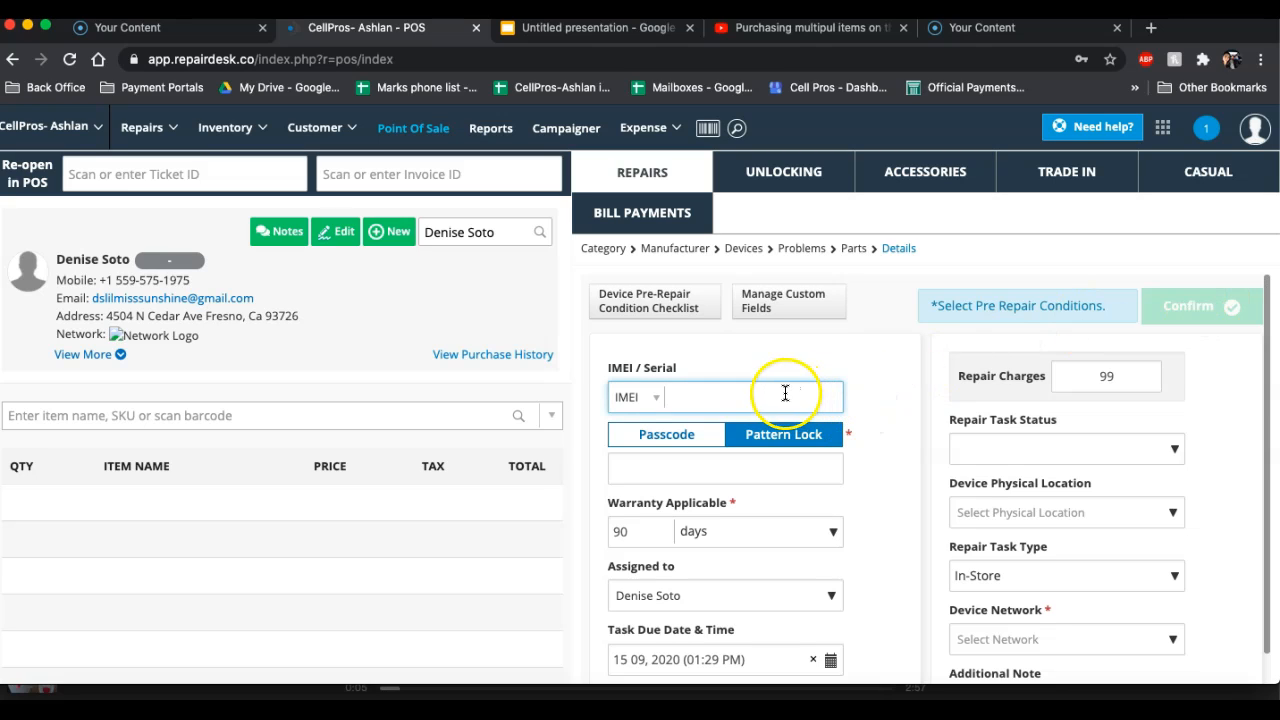
Complete the tablet pre-repair condition checklist with every item marked on except Home Button set to failed, and save it
{"action": "left_click", "coordinate": [661, 311]}
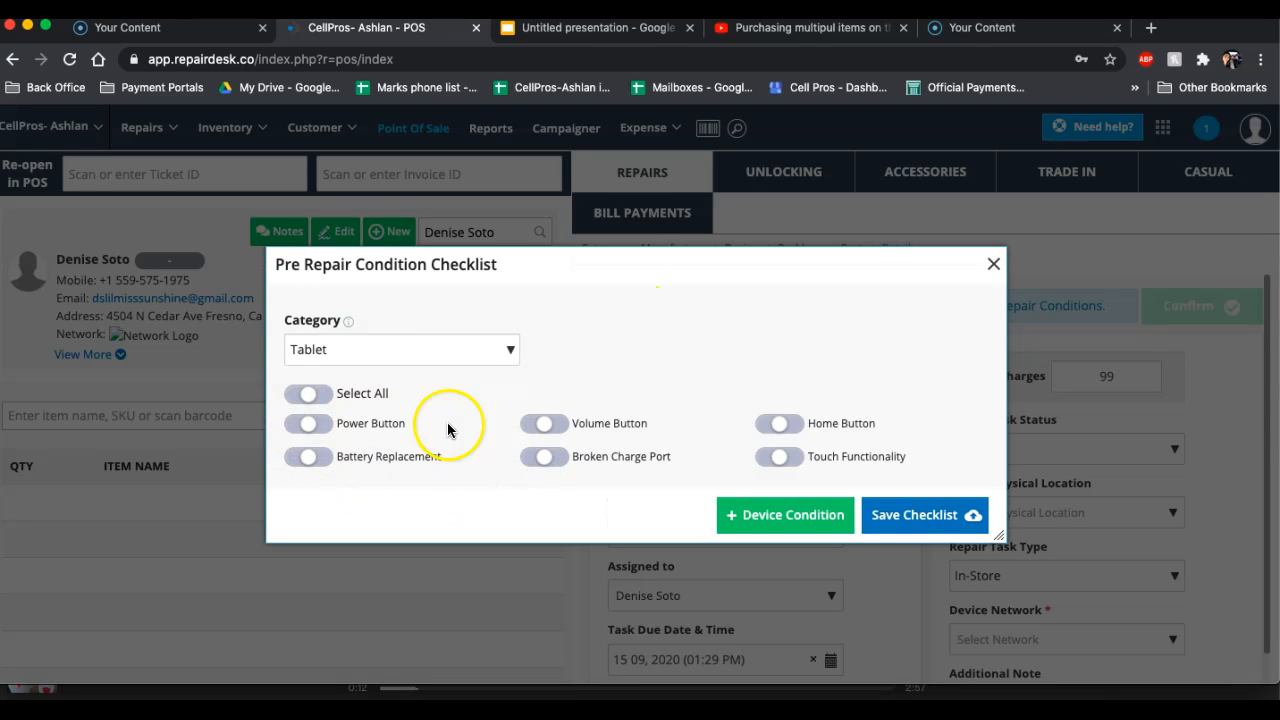
{"action": "left_click", "coordinate": [305, 395]}
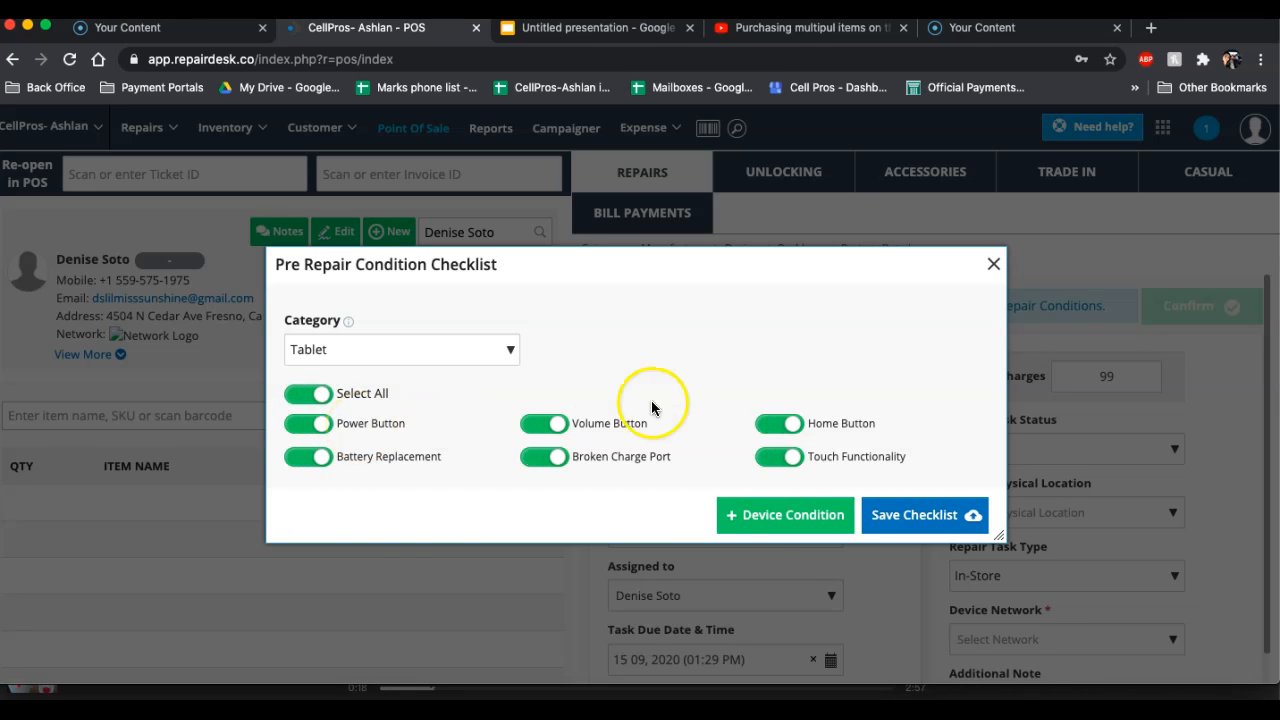
{"action": "left_click", "coordinate": [558, 460]}
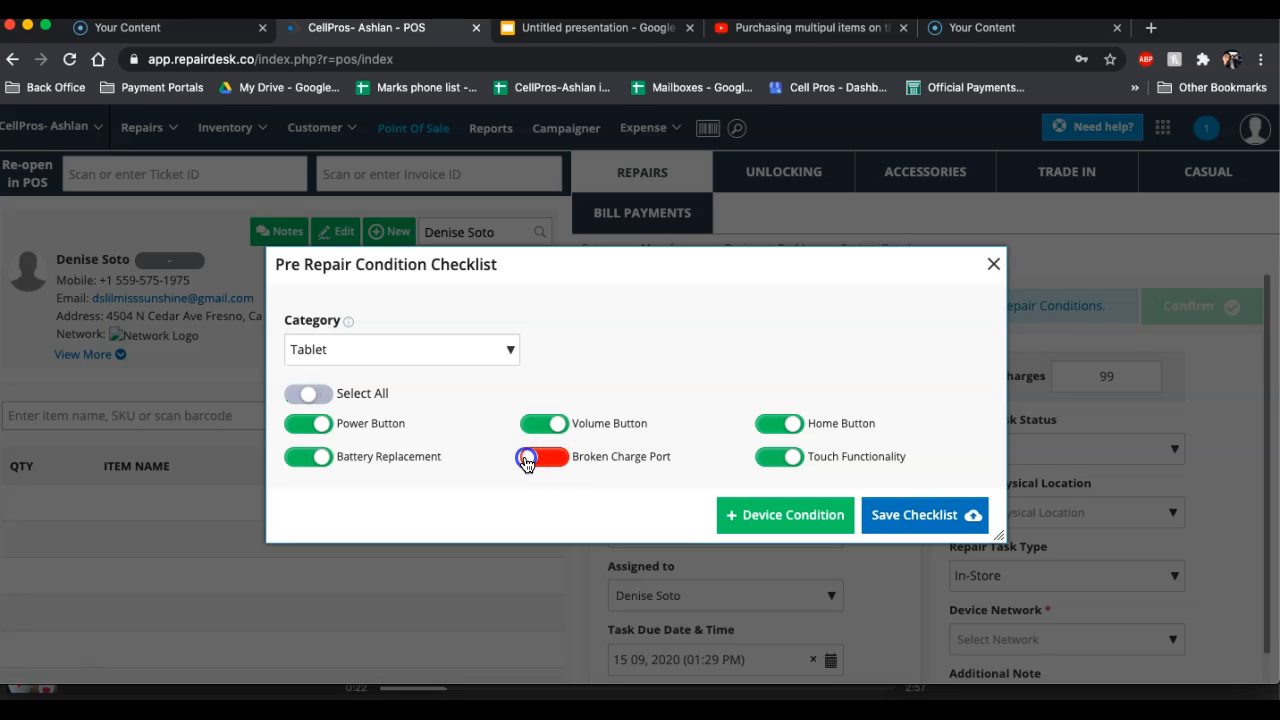
{"action": "left_click", "coordinate": [526, 460]}
{"action": "left_click", "coordinate": [788, 425]}
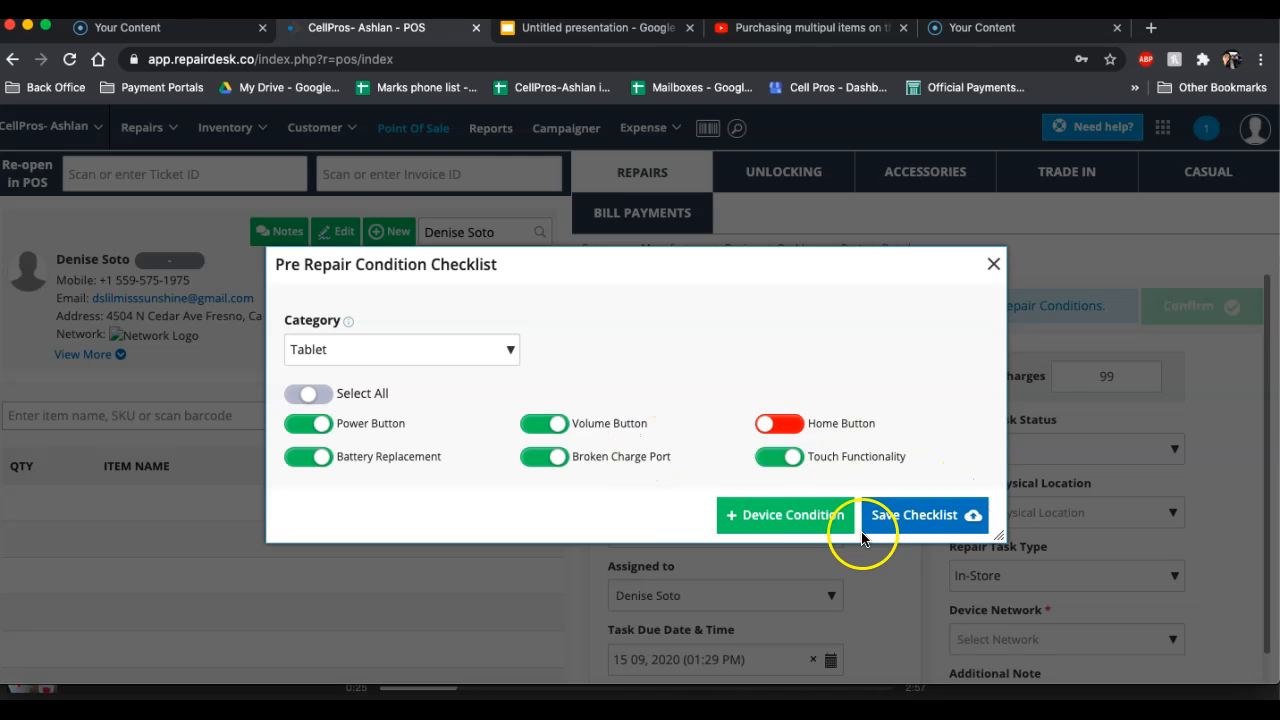
{"action": "left_click", "coordinate": [942, 515]}
Enter the device's IMEI number and its passcode in the repair details
{"action": "left_click", "coordinate": [731, 394]}
{"action": "type", "text": "123"}
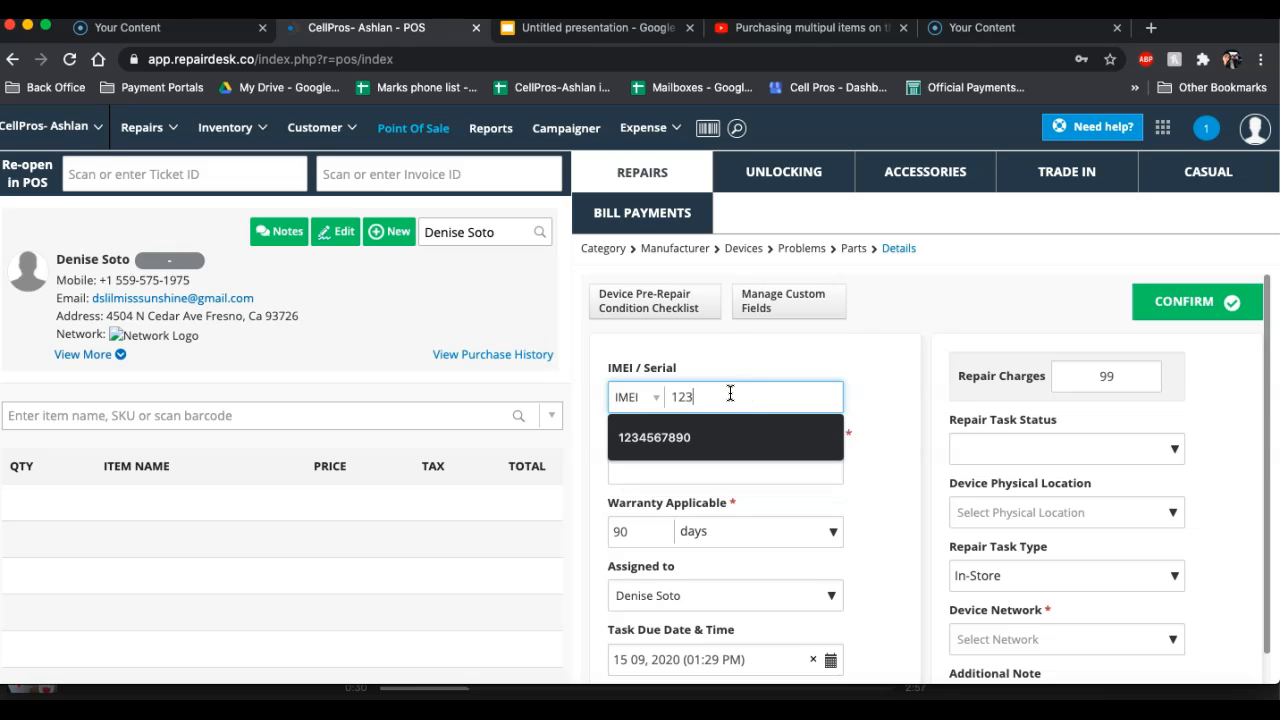
{"action": "type", "text": "4567890"}
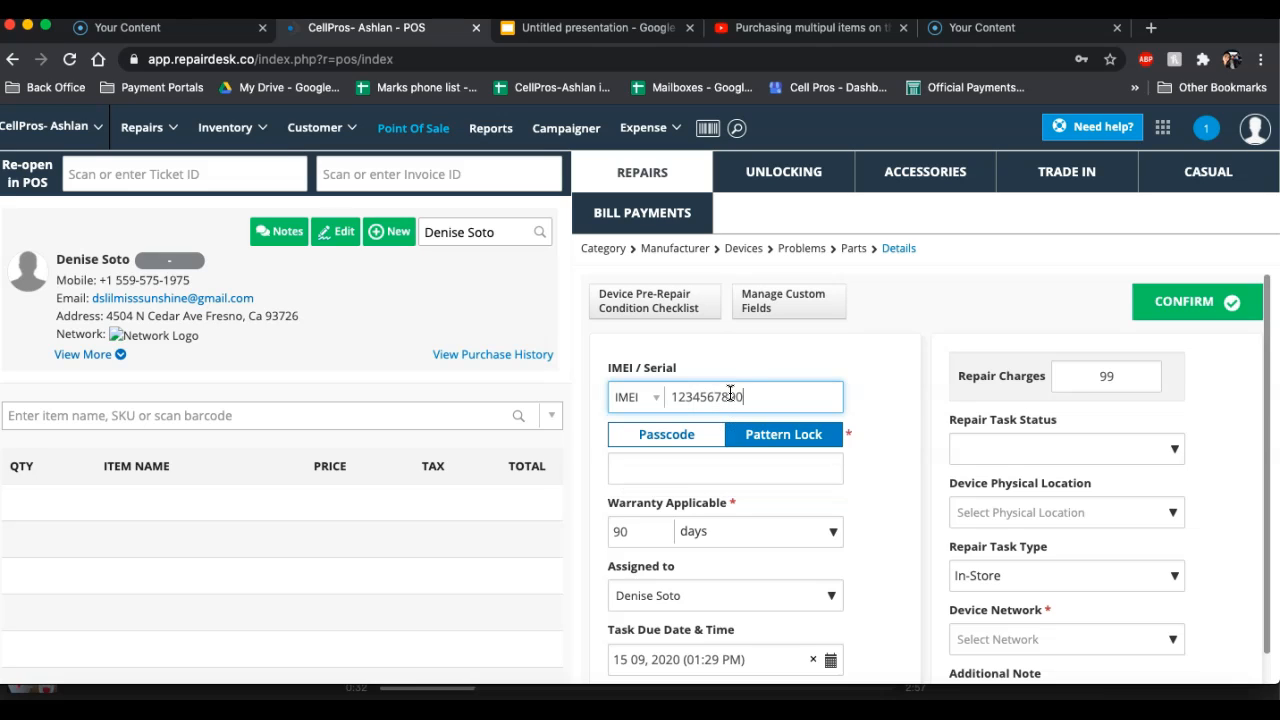
{"action": "right_click", "coordinate": [701, 470]}
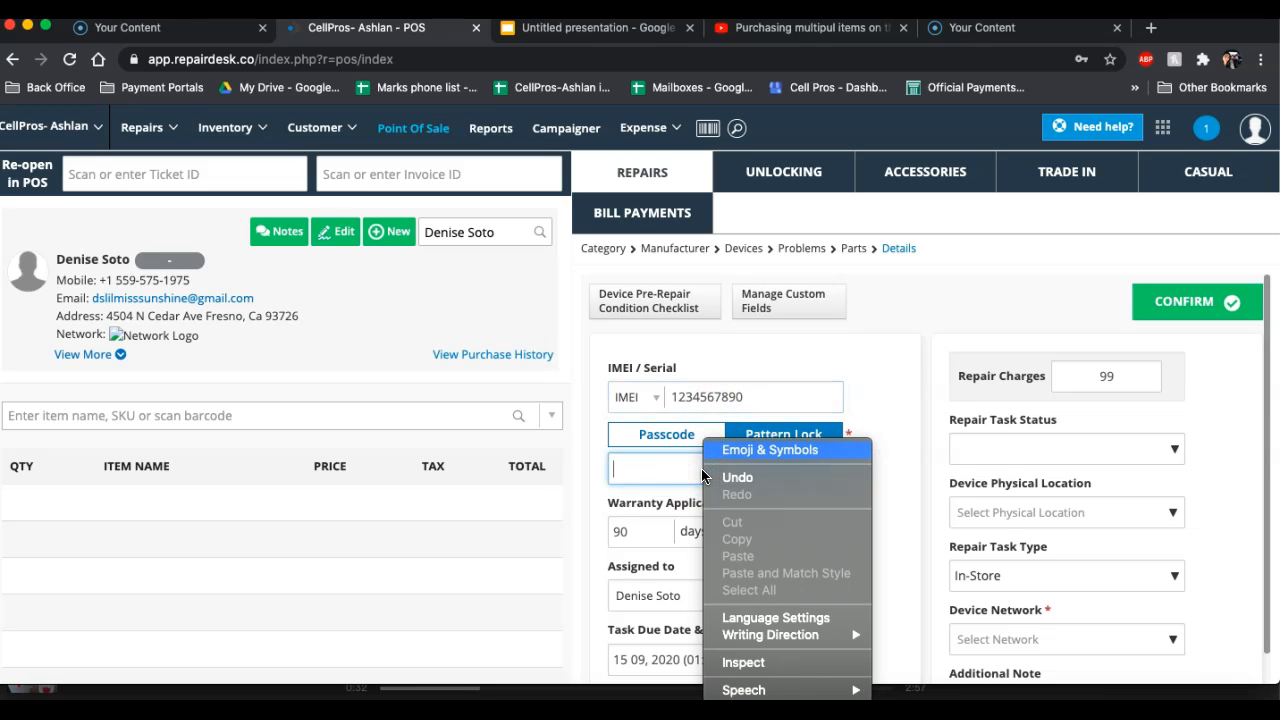
{"action": "left_click", "coordinate": [663, 467]}
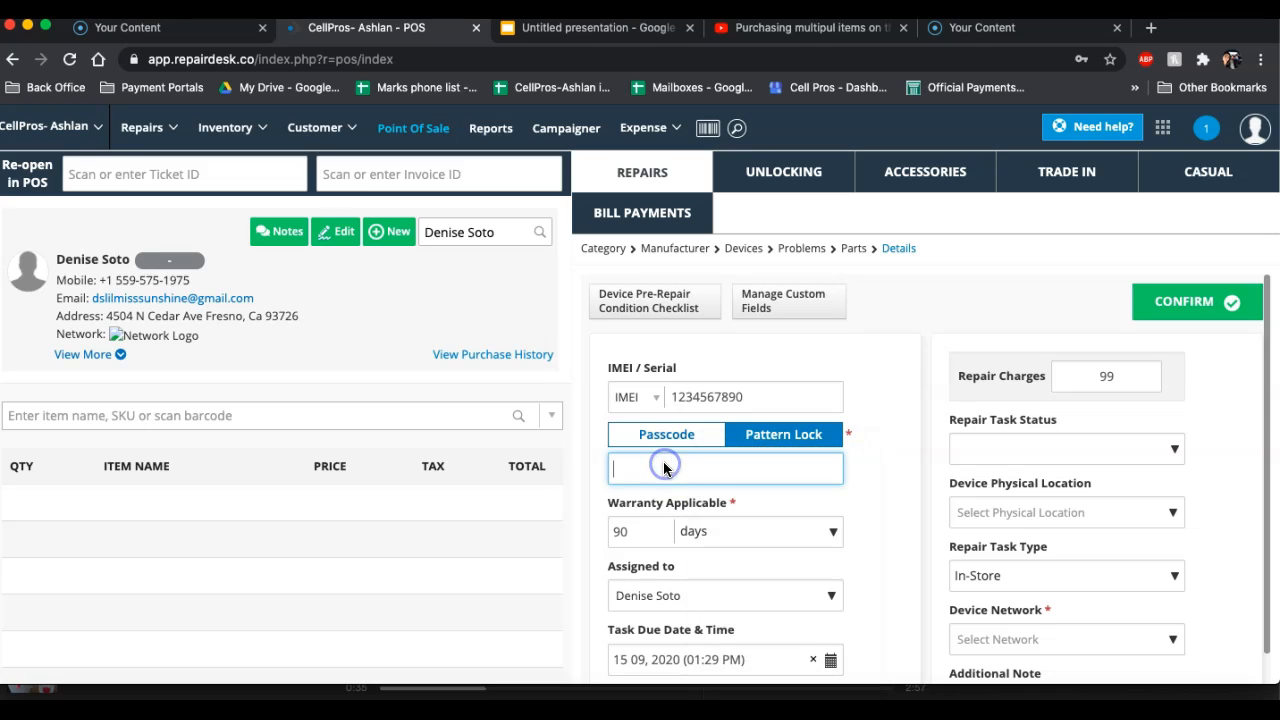
{"action": "type", "text": "1234"}
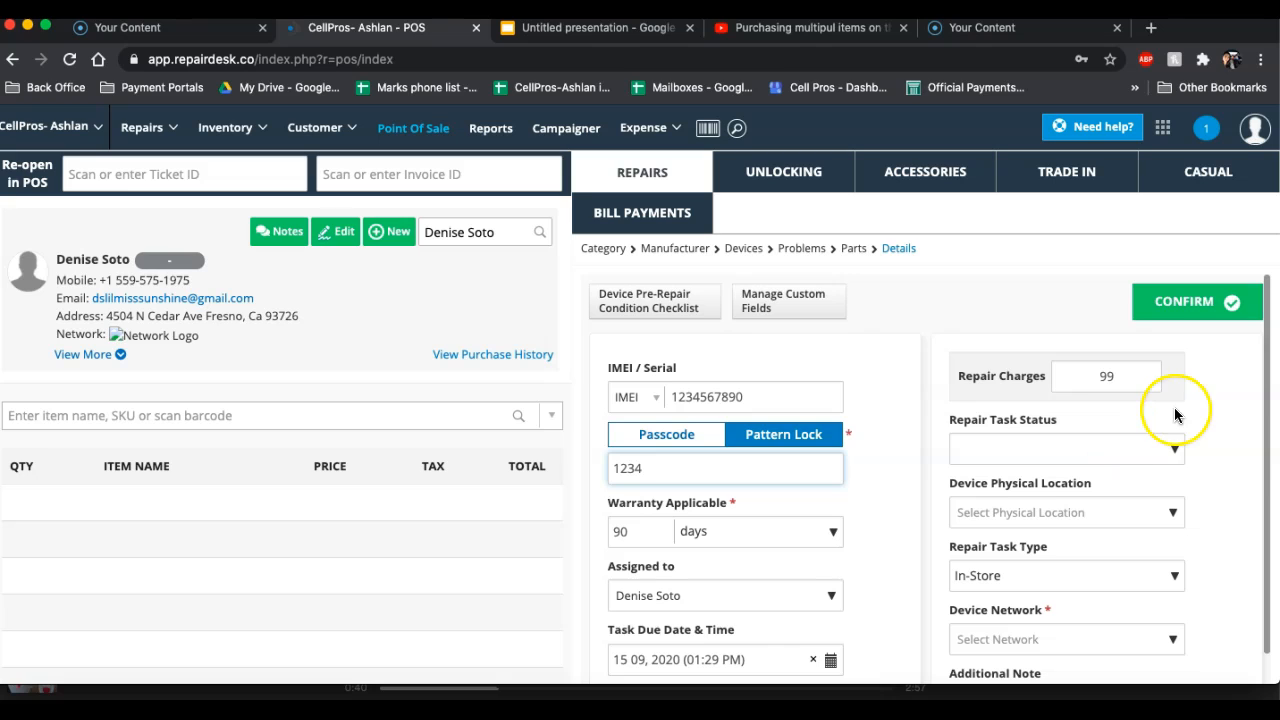
Set the repair task status to Waiting for Parts
{"action": "left_click", "coordinate": [1154, 447]}
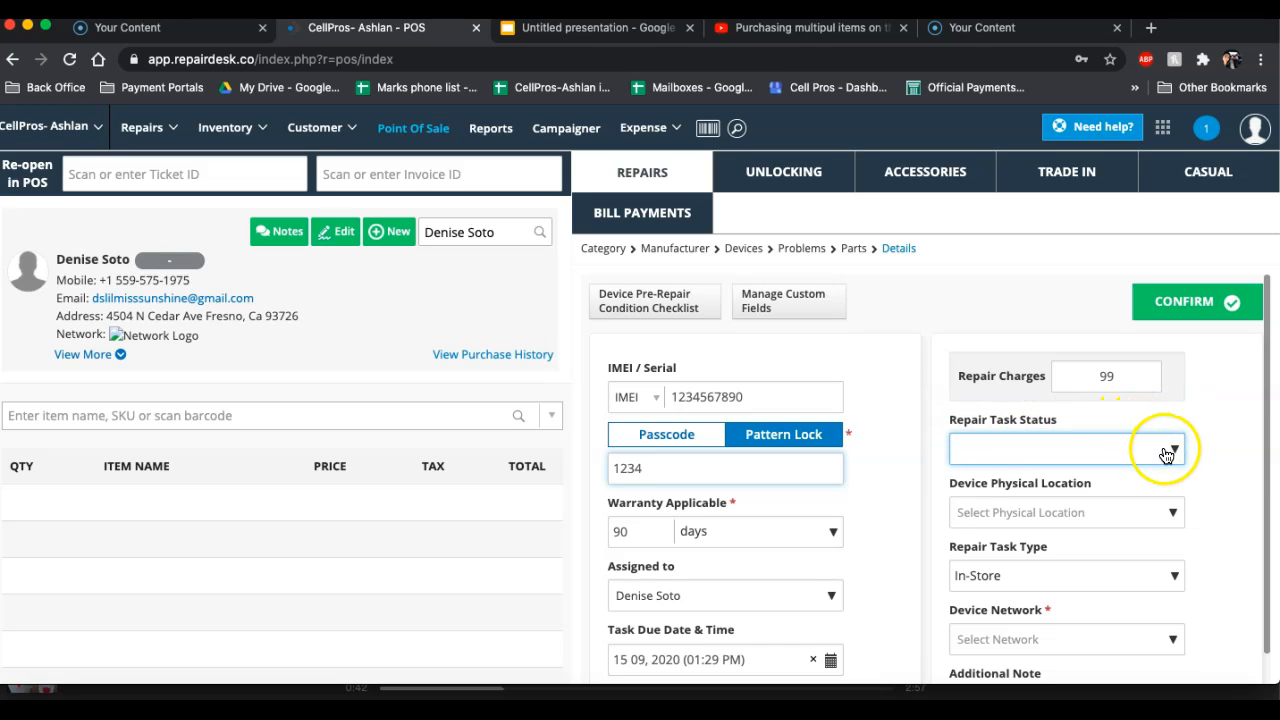
{"action": "left_click", "coordinate": [1172, 452]}
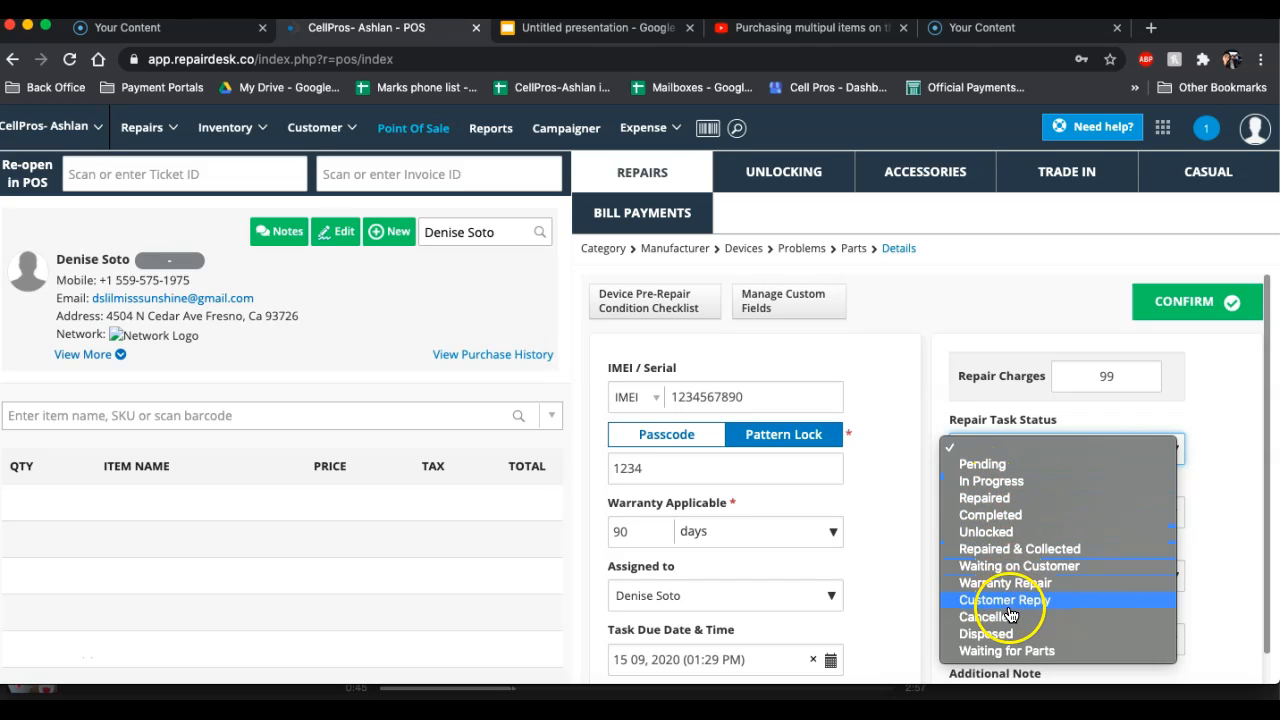
{"action": "left_click", "coordinate": [1006, 651]}
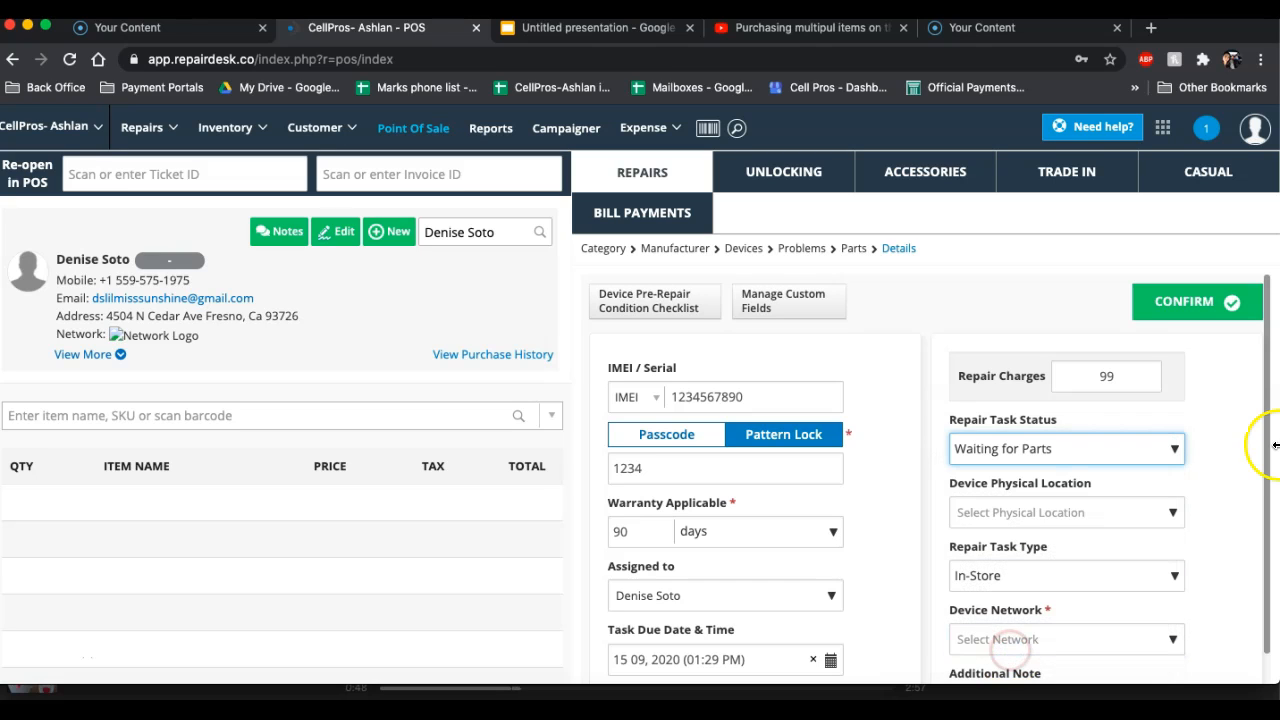
Assign the repair to a different technician and set the task due date to 19 September 2020
{"action": "left_click_drag", "start_coordinate": [1266, 383], "coordinate": [1262, 541]}
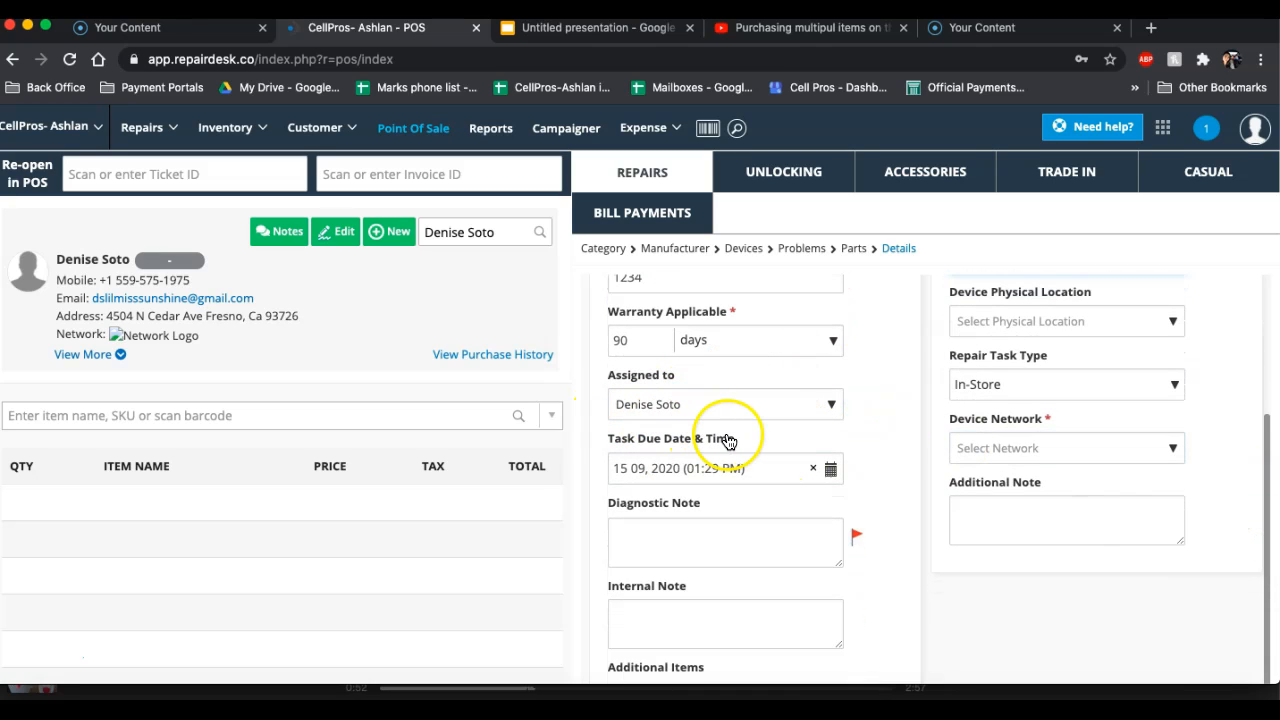
{"action": "left_click", "coordinate": [829, 404]}
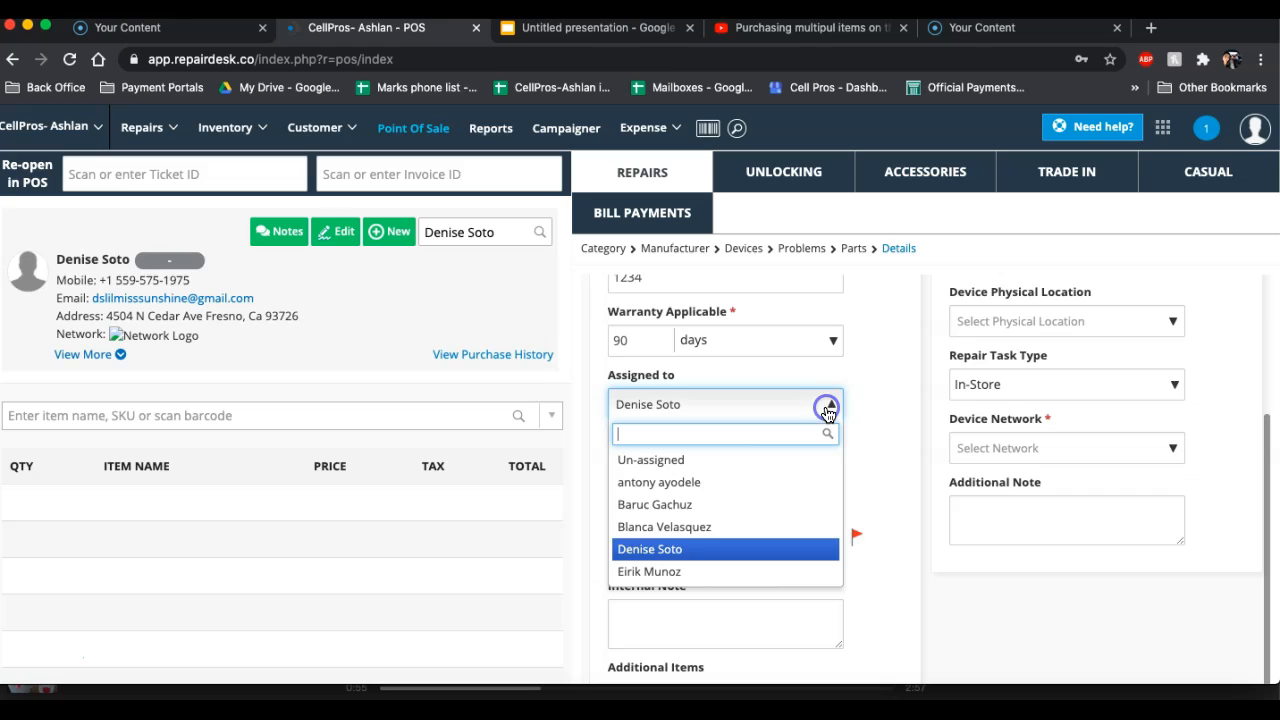
{"action": "left_click", "coordinate": [686, 571]}
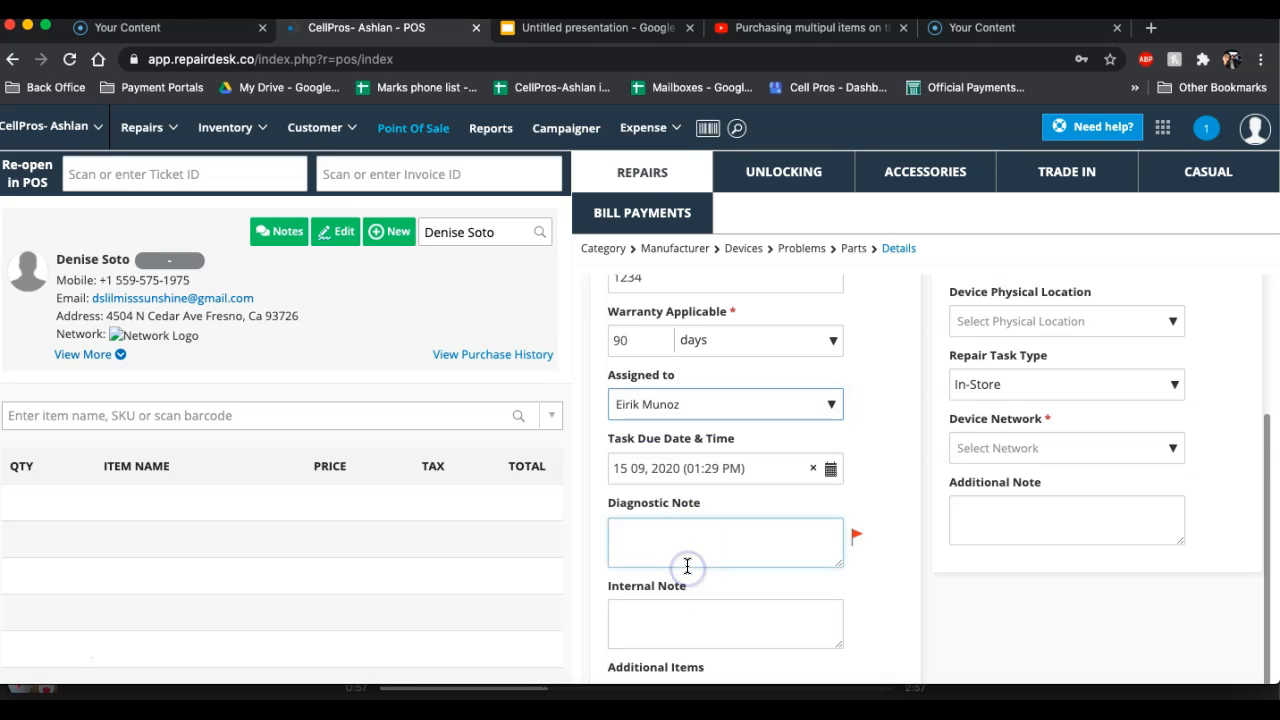
{"action": "left_click", "coordinate": [830, 469]}
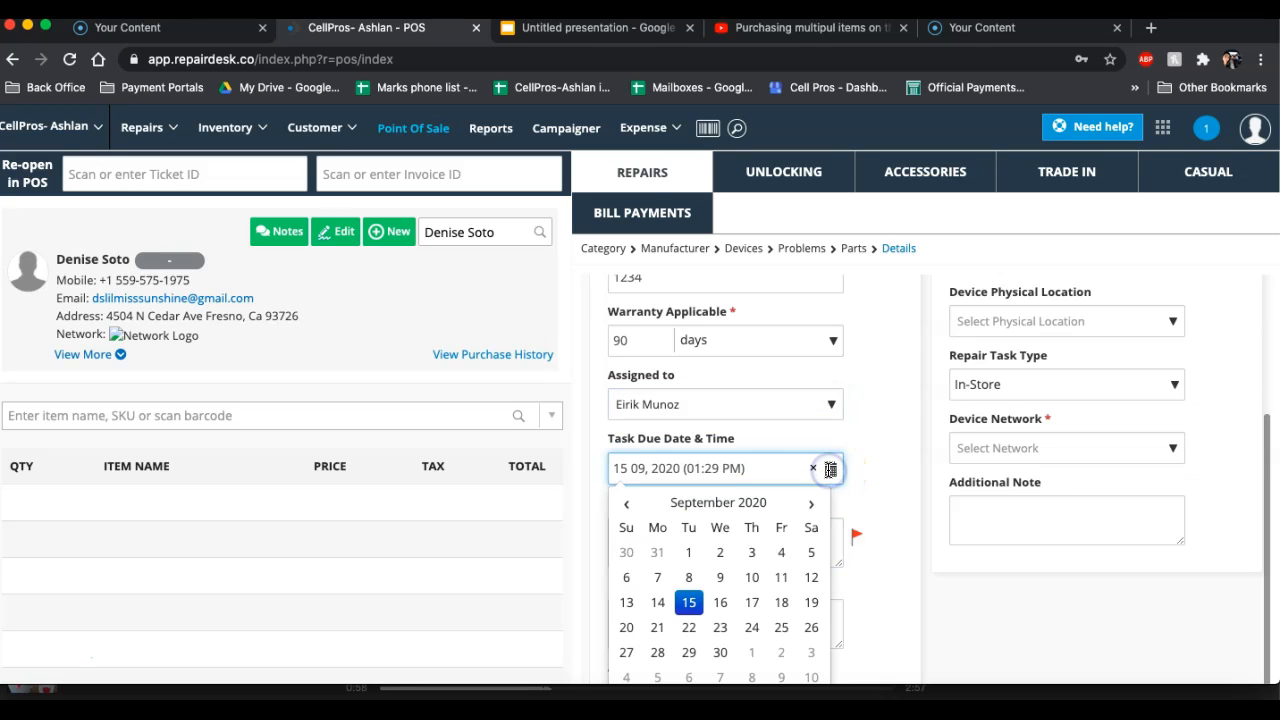
{"action": "left_click", "coordinate": [811, 603]}
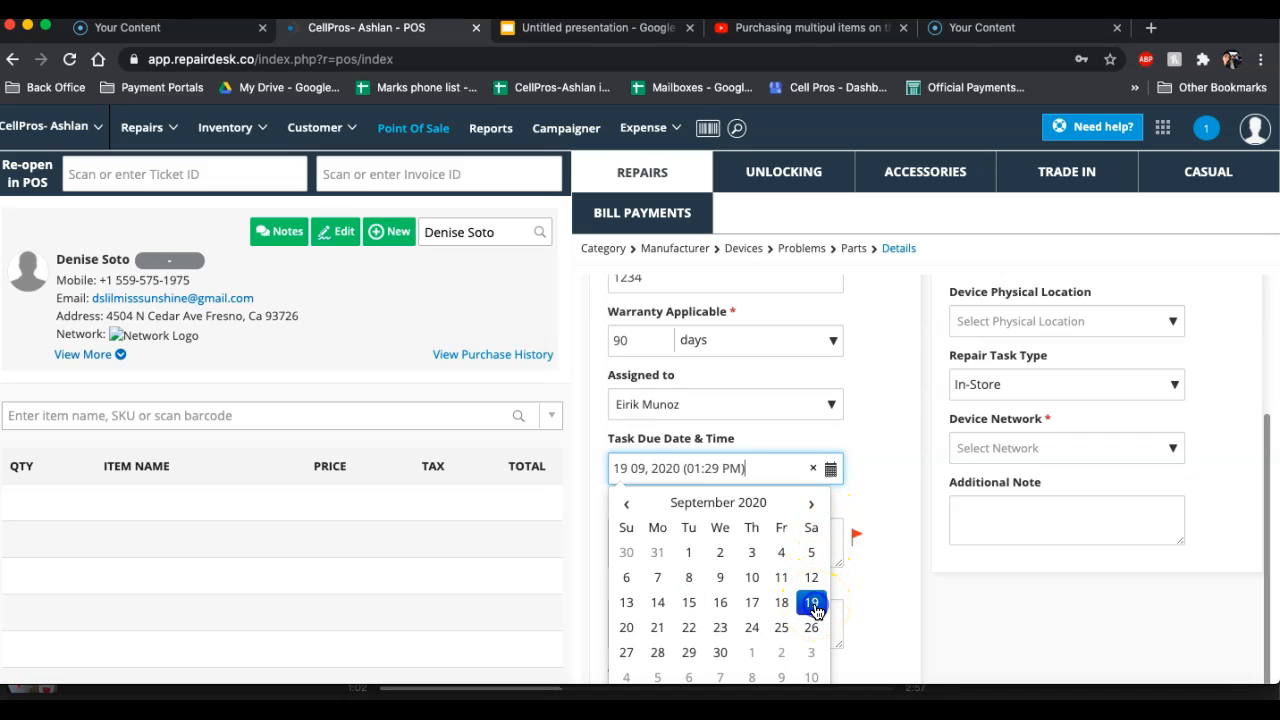
{"action": "left_click", "coordinate": [891, 476]}
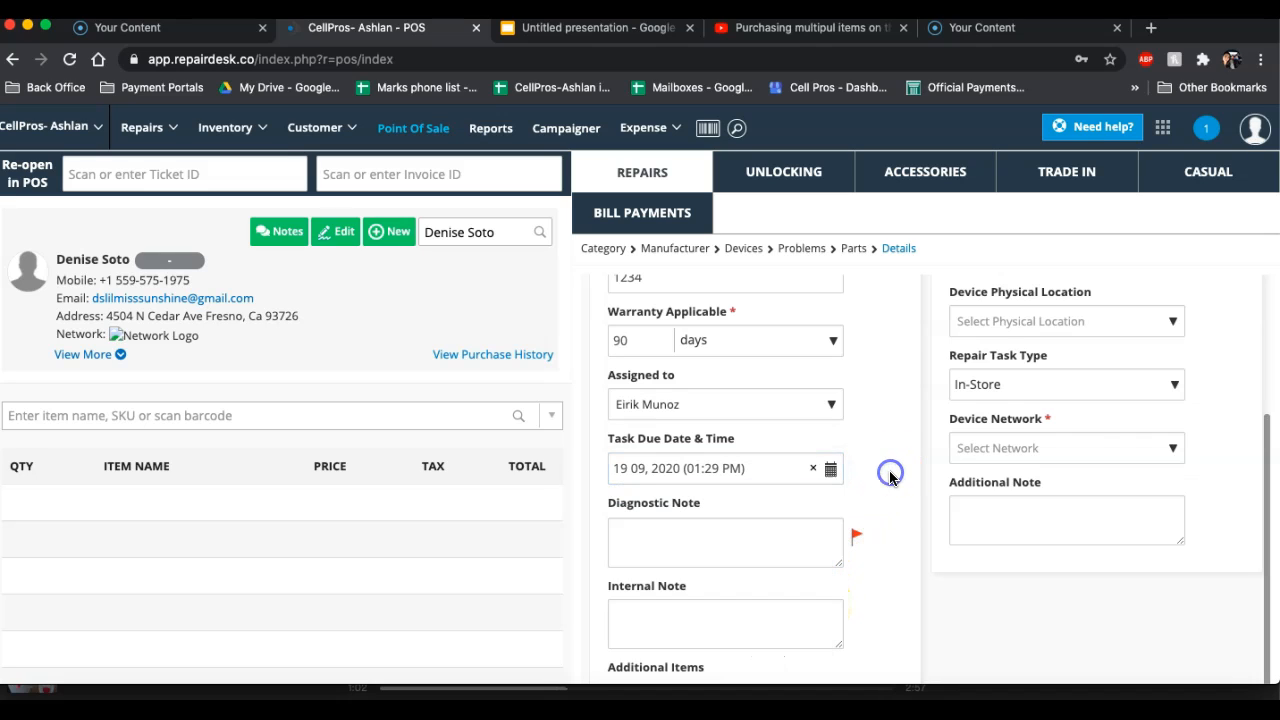
Search the device networks for "wifi" and set the device network to Wifi
{"action": "left_click", "coordinate": [1137, 451]}
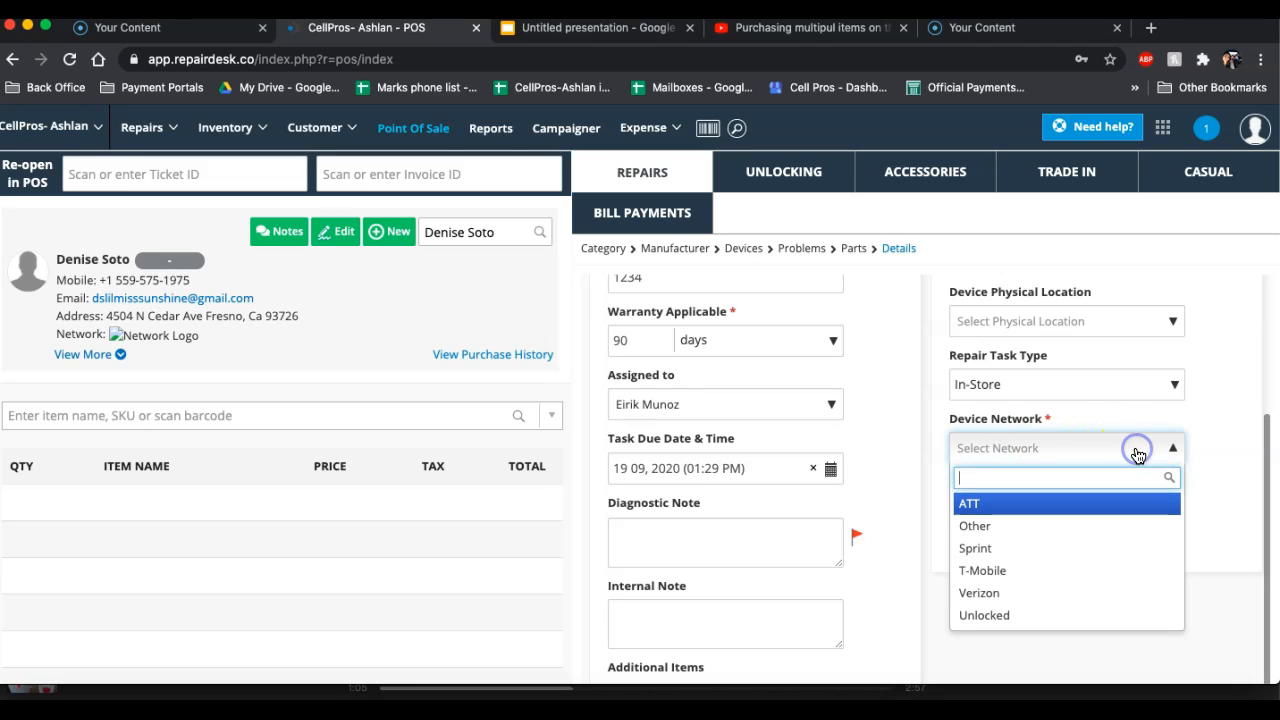
{"action": "type", "text": "wifi"}
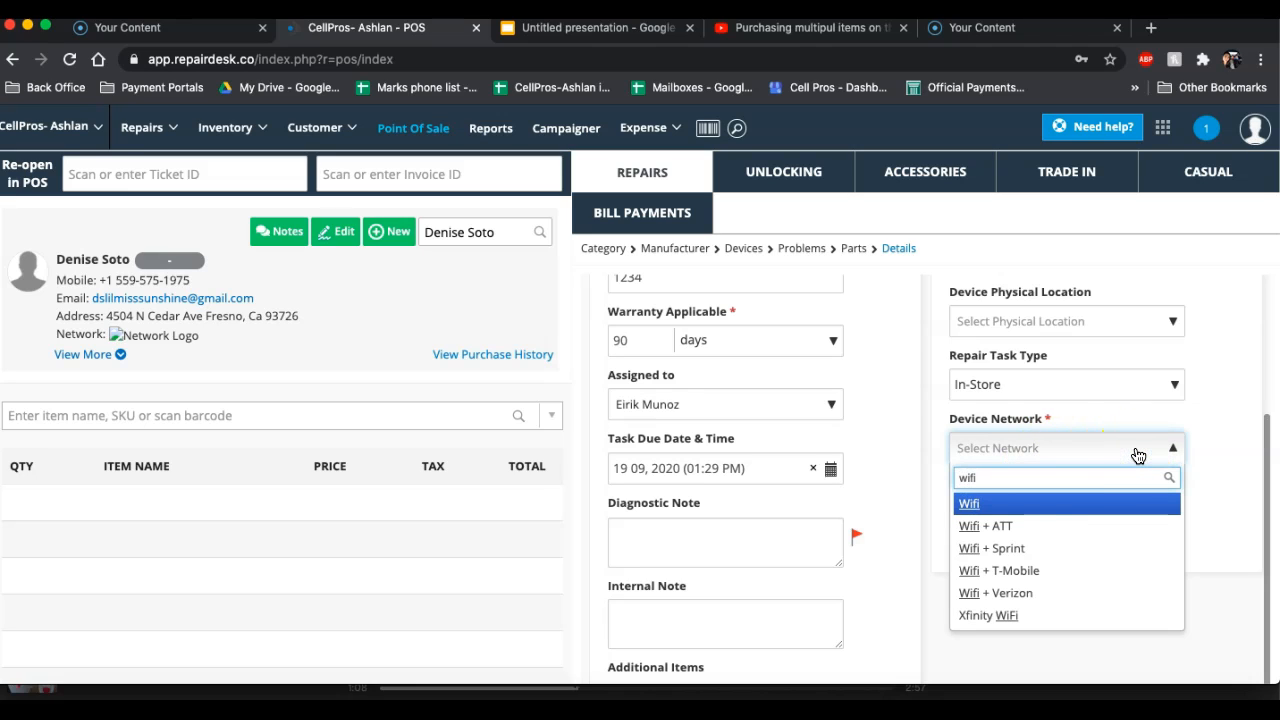
{"action": "left_click", "coordinate": [972, 505]}
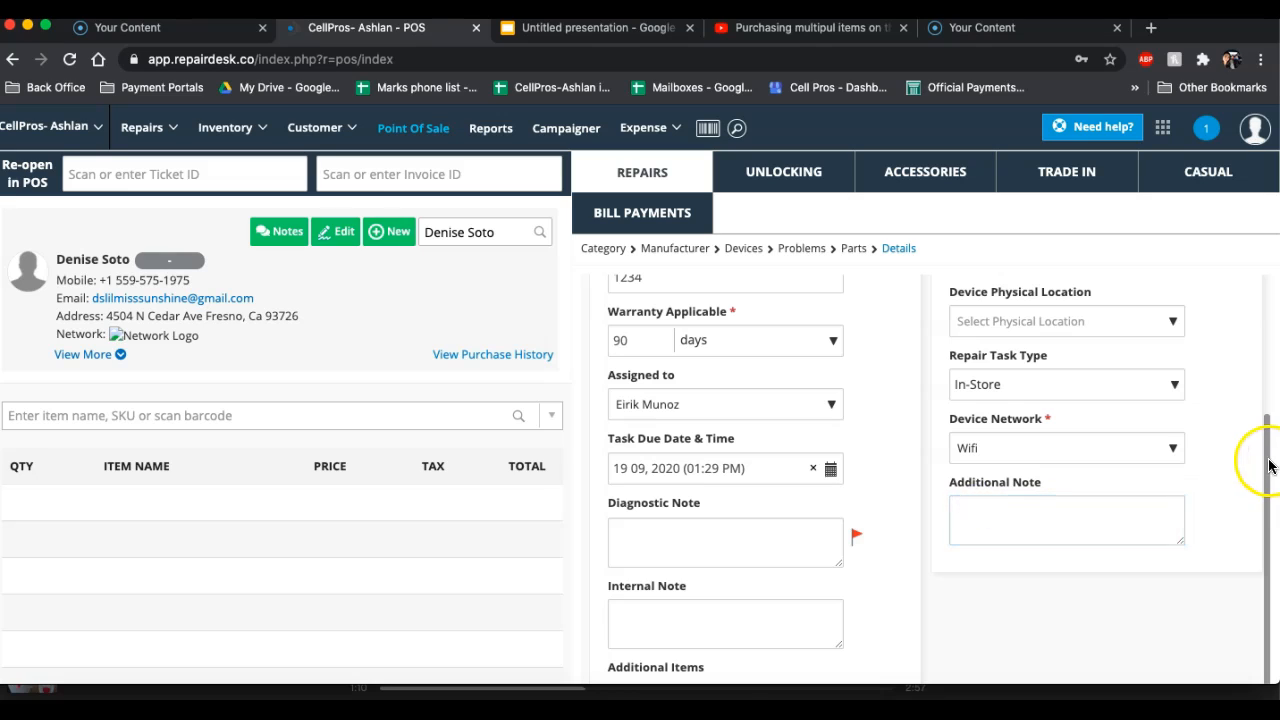
Enter the diagnostic note "home button issues, small crack near front cam" in the repair details
{"action": "left_click", "coordinate": [1086, 522]}
{"action": "left_click", "coordinate": [734, 524]}
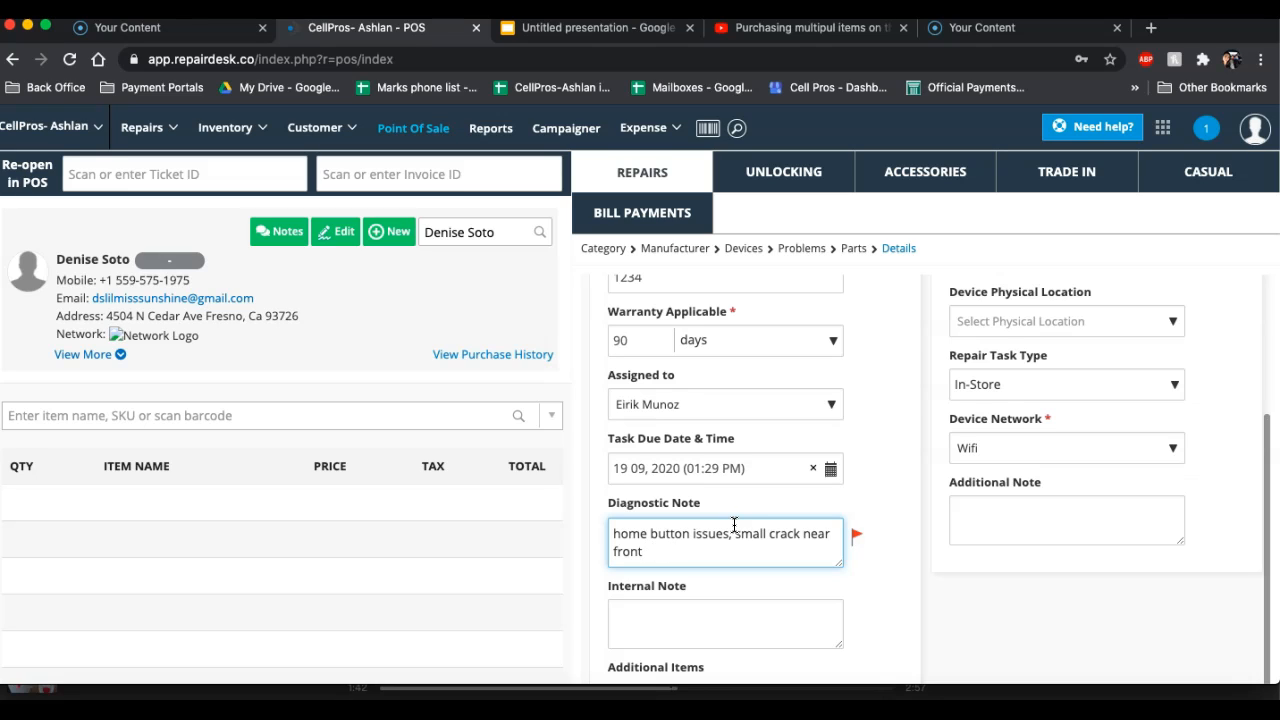
{"action": "left_click", "coordinate": [1265, 485]}
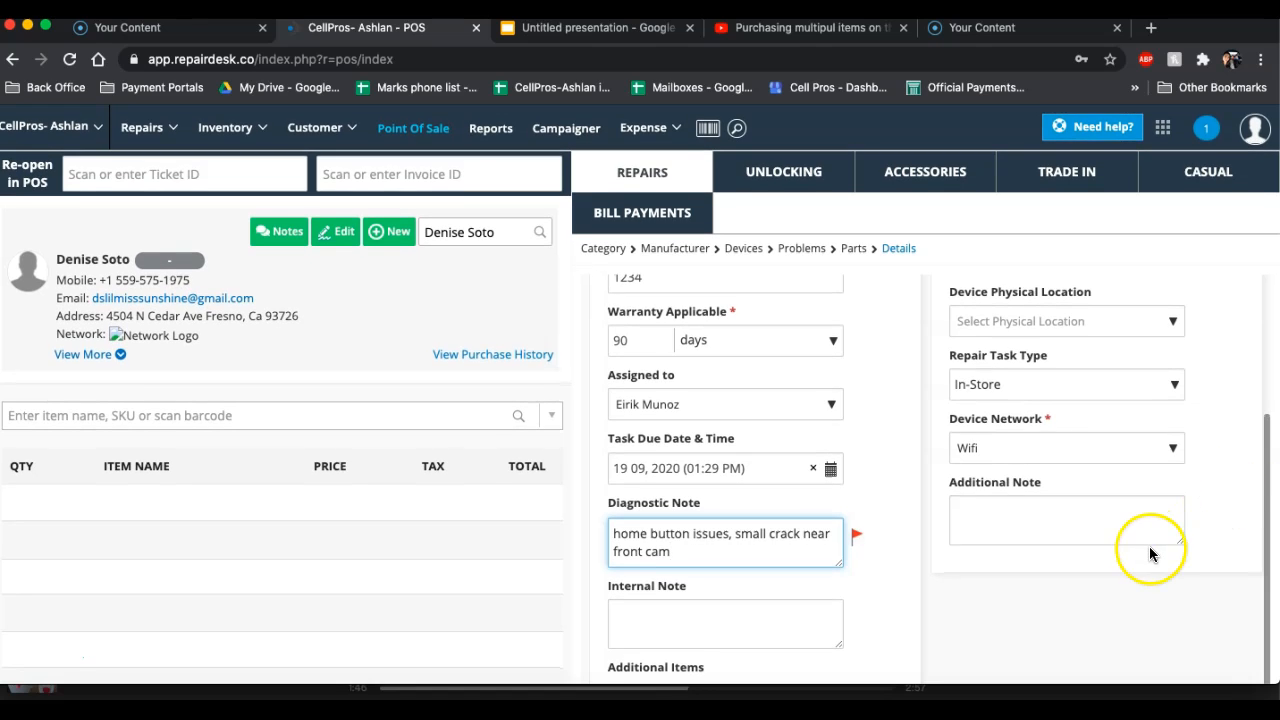
Mark the case and the charger as additional items received with the device
{"action": "scroll", "coordinate": [1149, 546], "scroll_direction": "down", "scroll_amount": 2}
{"action": "scroll", "coordinate": [1150, 551], "scroll_direction": "down", "scroll_amount": 1}
{"action": "left_click", "coordinate": [823, 478]}
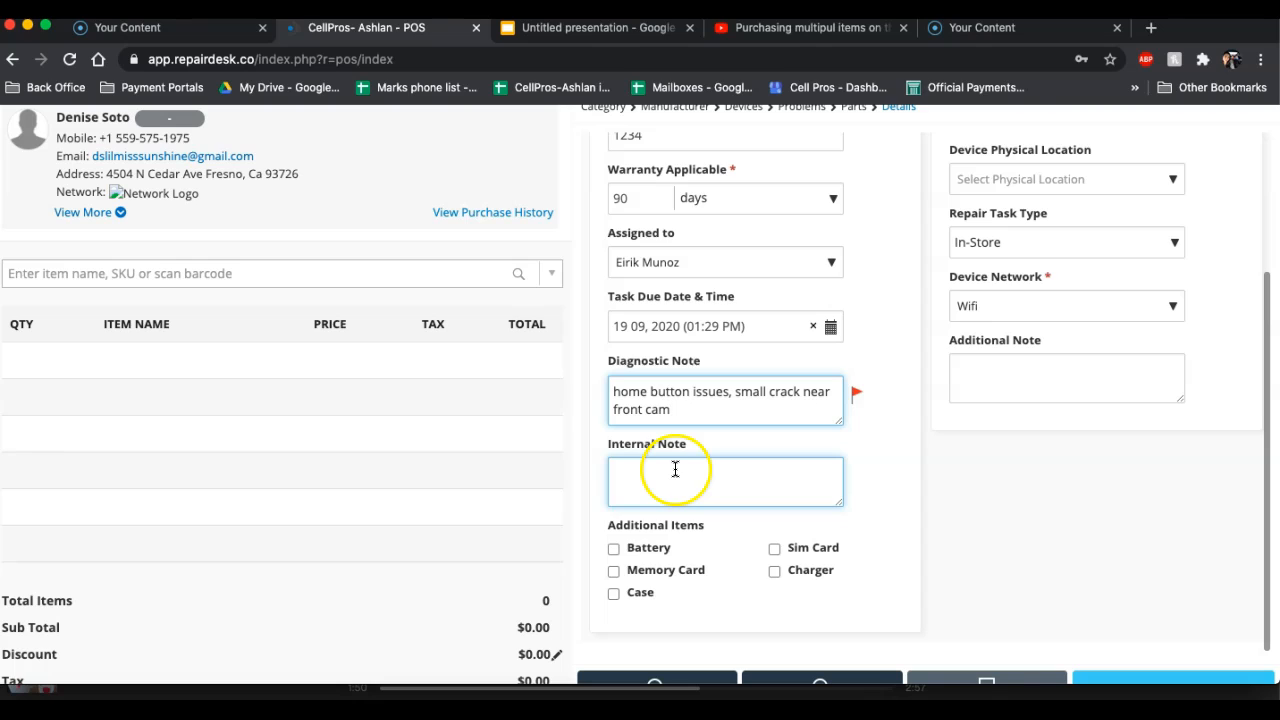
{"action": "left_click", "coordinate": [613, 593]}
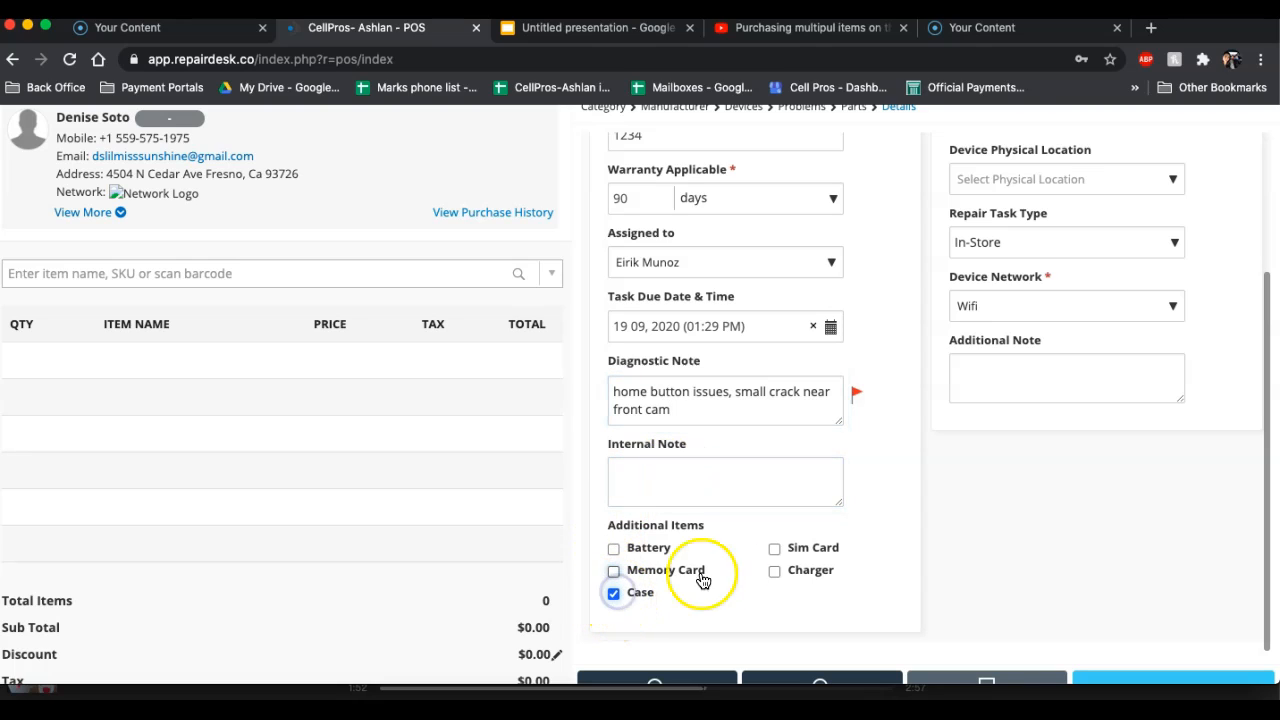
{"action": "left_click", "coordinate": [775, 571]}
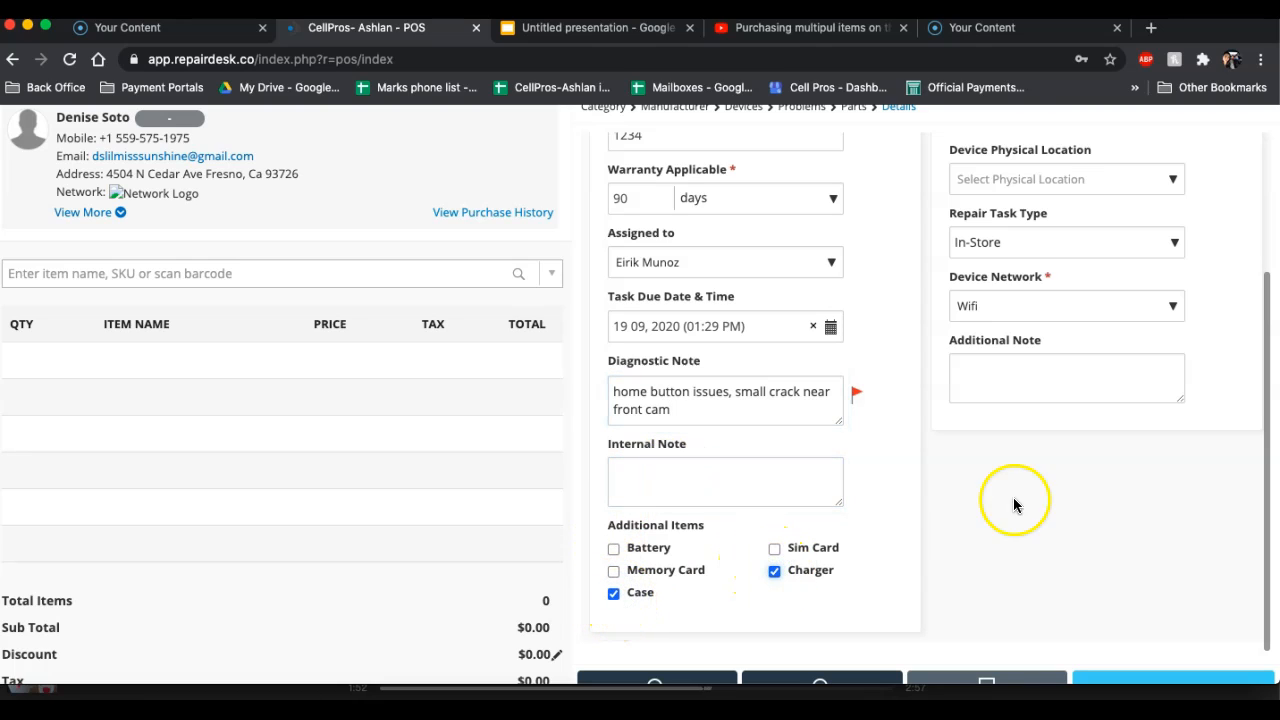
Add the completed iPad Air 1 battery replacement to the sale's item list
{"action": "scroll", "coordinate": [1191, 574], "scroll_direction": "down", "scroll_amount": 3}
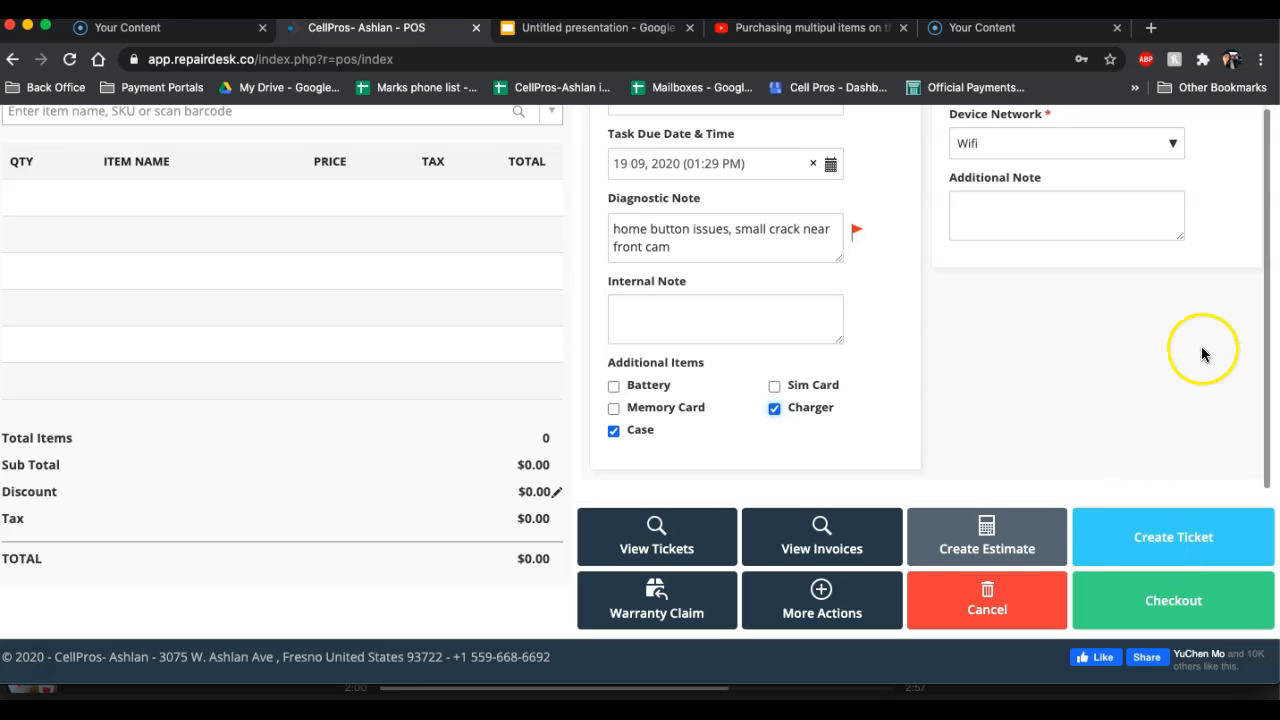
{"action": "scroll", "coordinate": [1202, 354], "scroll_direction": "up", "scroll_amount": 7}
{"action": "left_click", "coordinate": [1230, 207]}
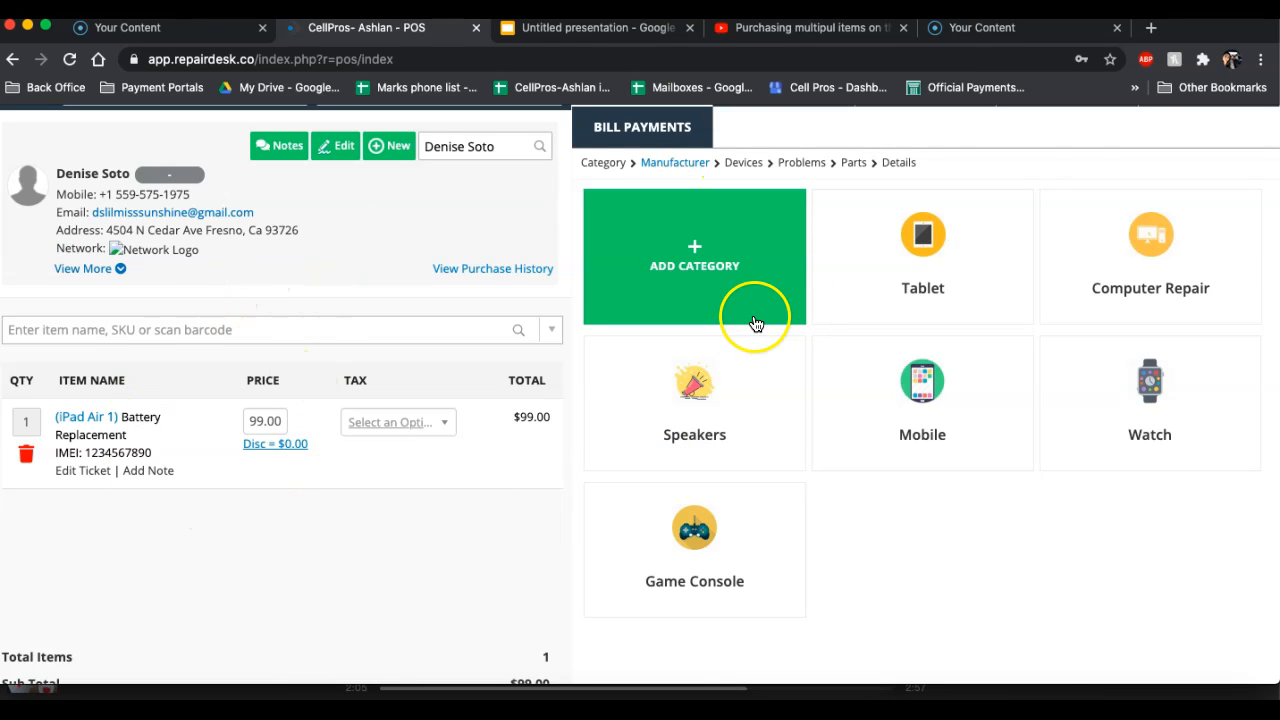
Create the repair ticket, proceeding without customer approval, and dismiss the follow-up ticket options without printing or e-mailing
{"action": "scroll", "coordinate": [1163, 449], "scroll_direction": "down", "scroll_amount": 3}
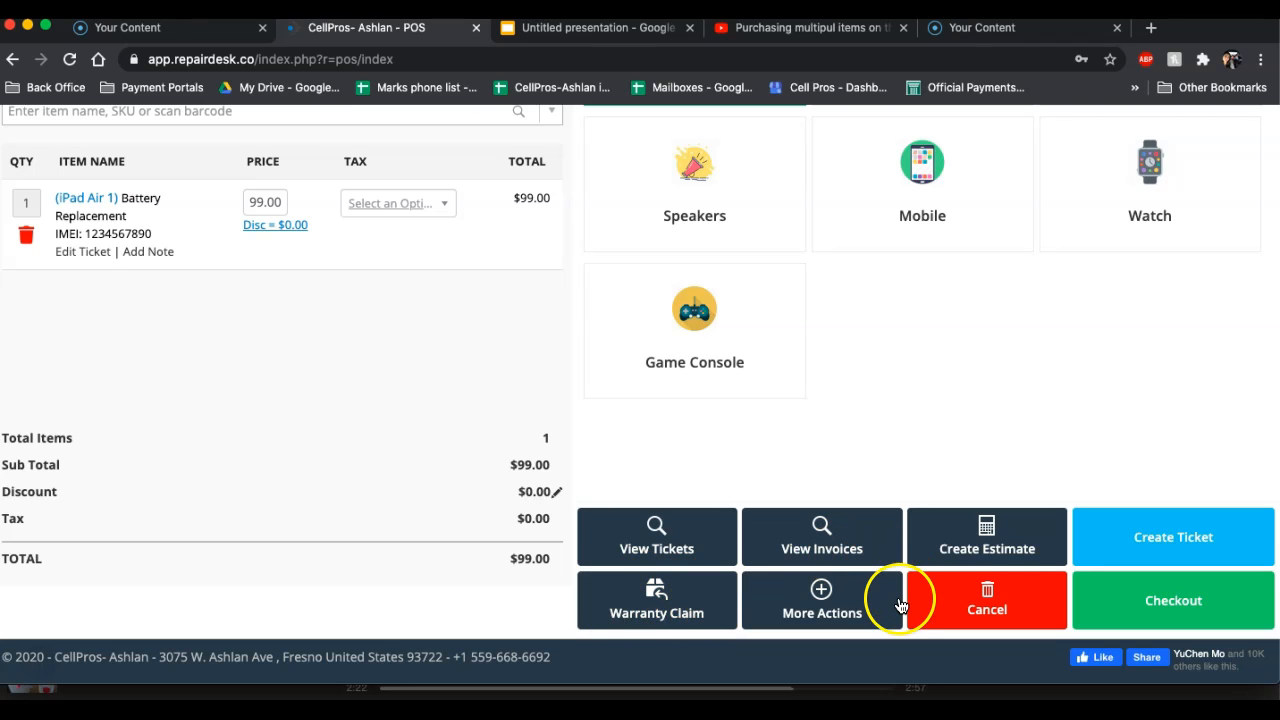
{"action": "left_click", "coordinate": [1238, 545]}
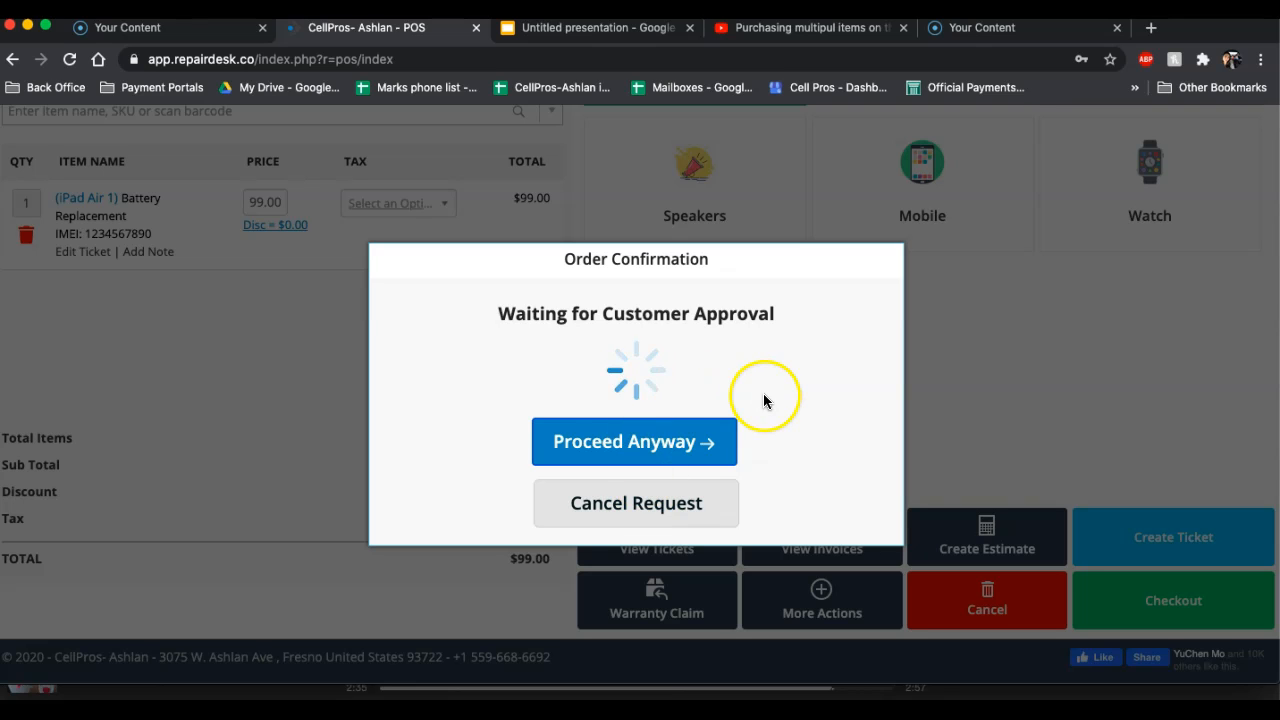
{"action": "left_click", "coordinate": [674, 443]}
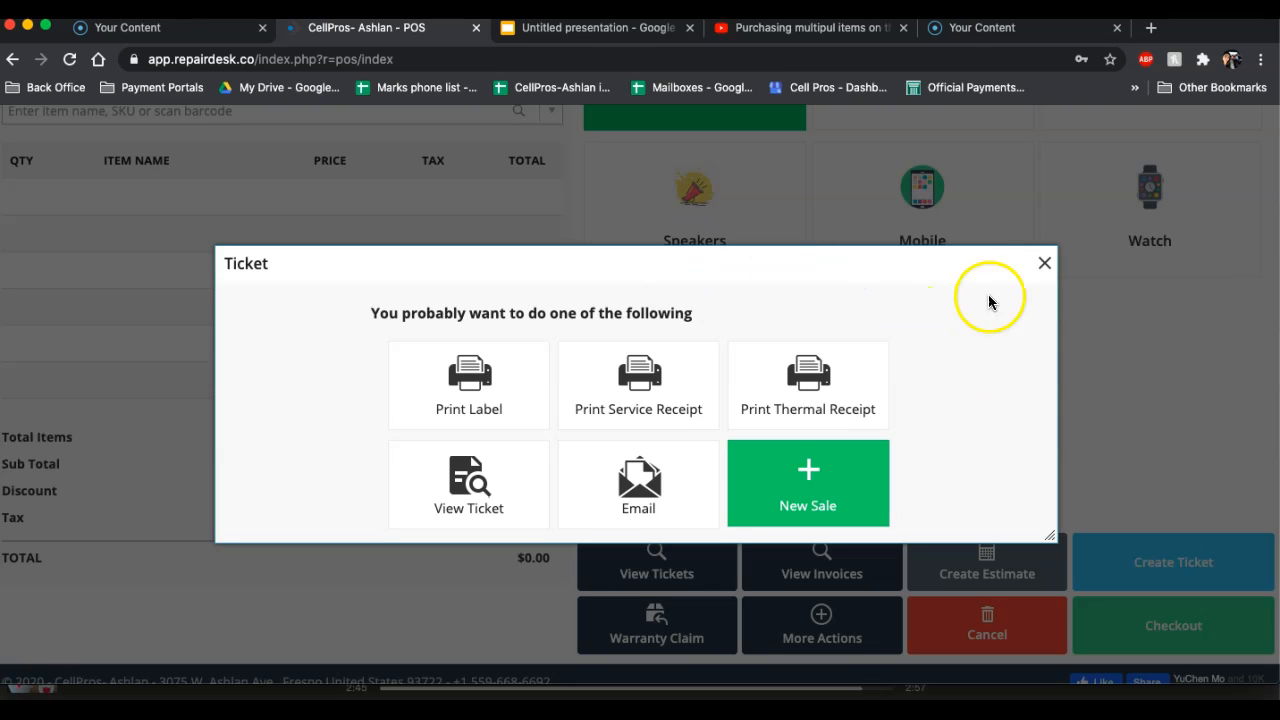
{"action": "left_click", "coordinate": [1044, 263]}
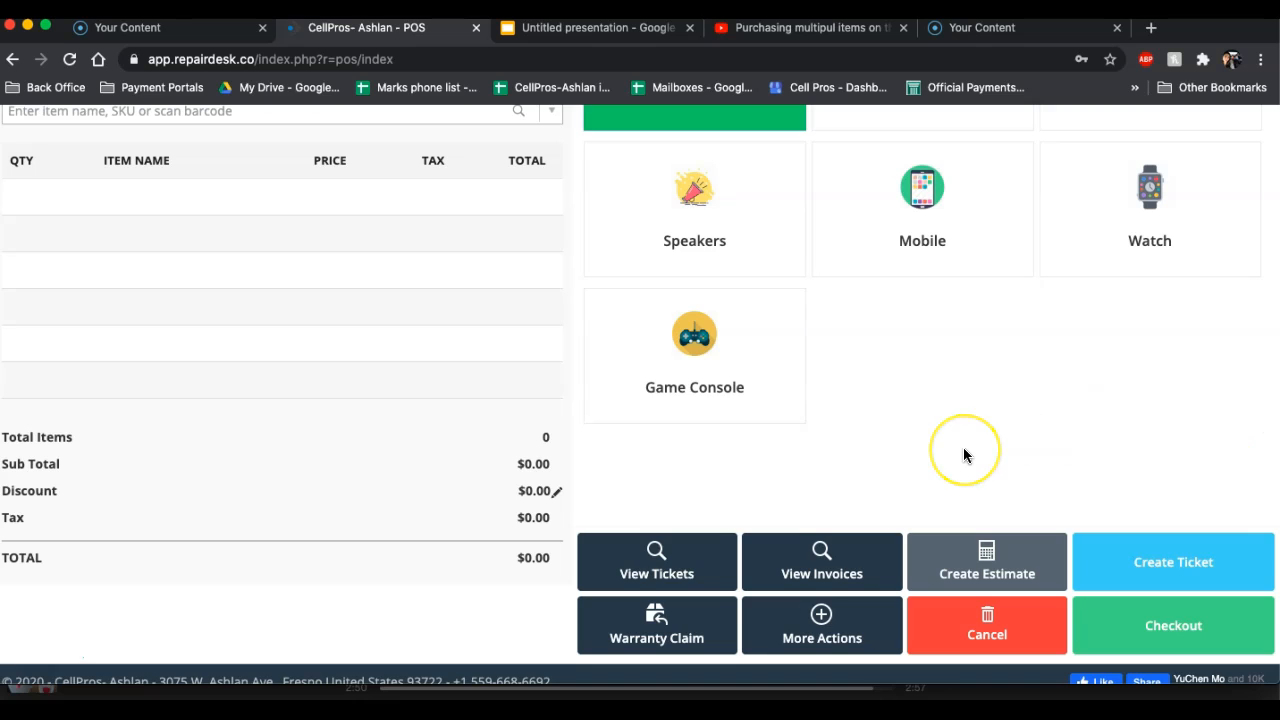
{"action": "scroll", "coordinate": [963, 447], "scroll_direction": "down", "scroll_amount": 2}
{"action": "scroll", "coordinate": [963, 449], "scroll_direction": "up", "scroll_amount": 3}
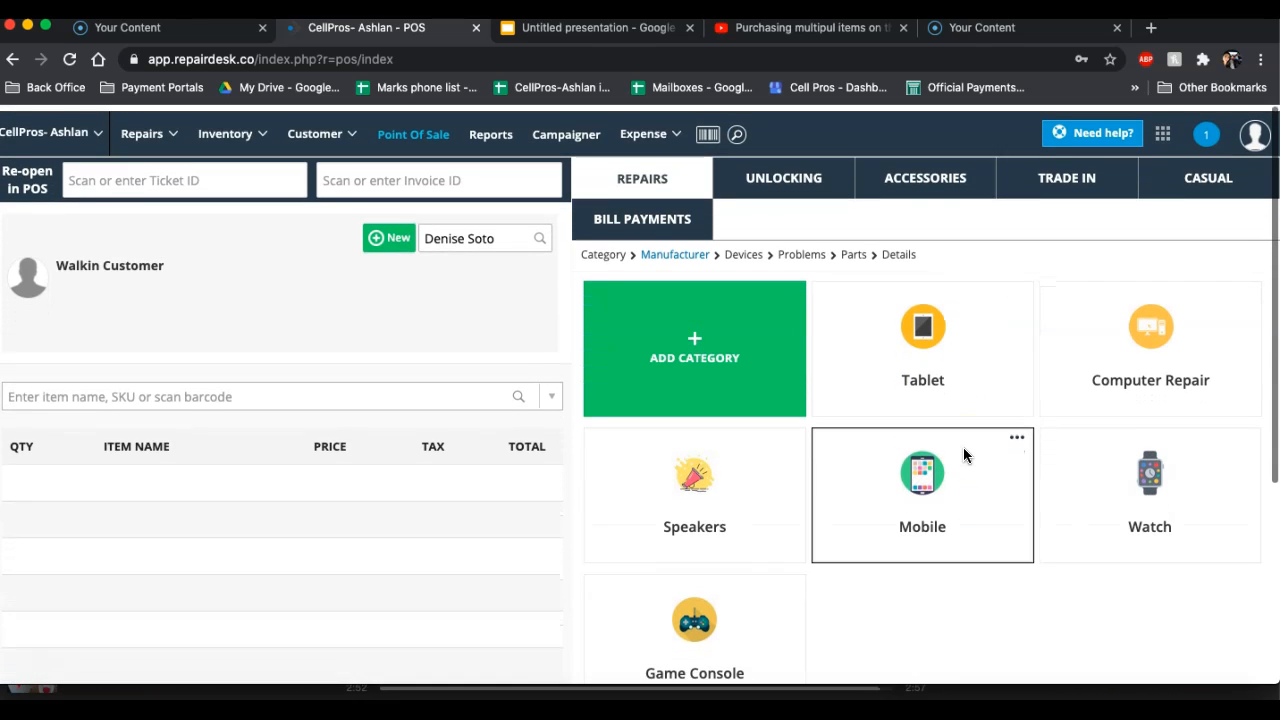